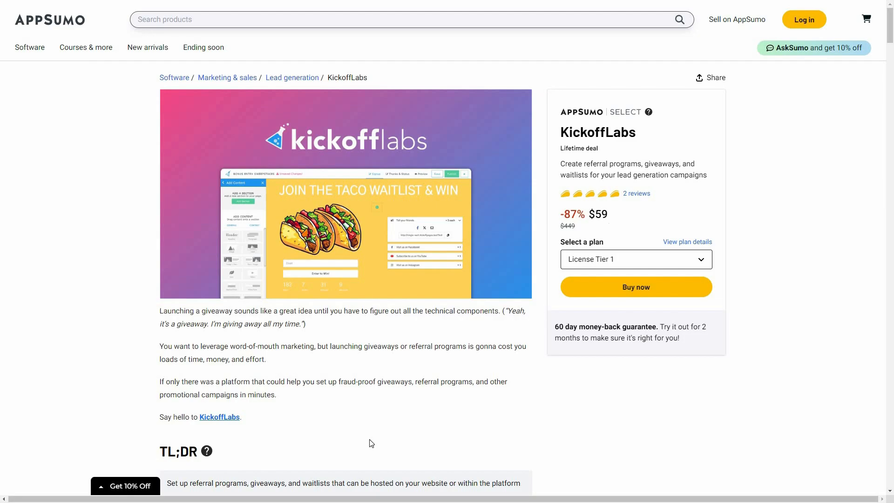
Examine the KickoffLabs deal page, covering its overview, deal terms, included features and license tier comparison
scroll(446, 437, down, 3)
scroll(389, 418, down, 1)
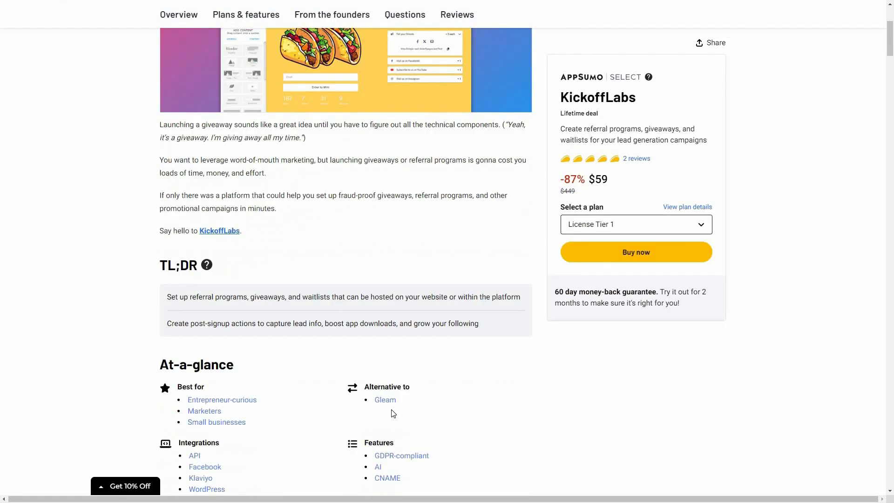
scroll(241, 431, down, 2)
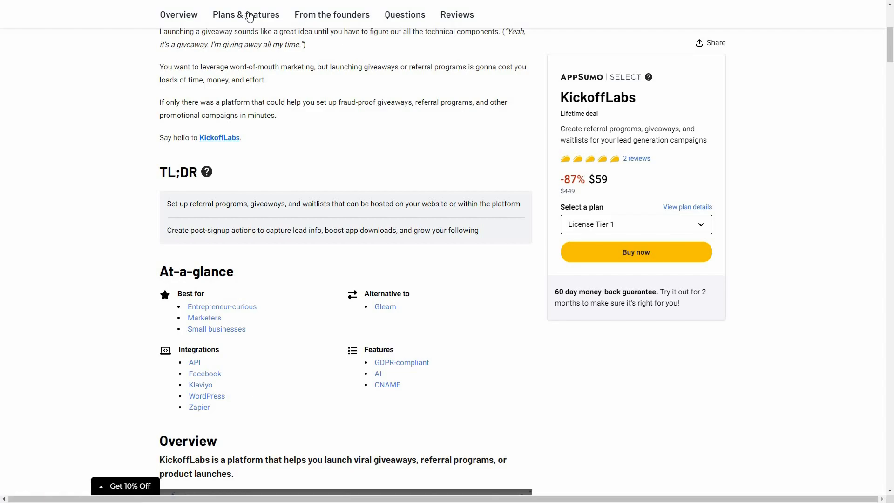
scroll(312, 326, down, 15)
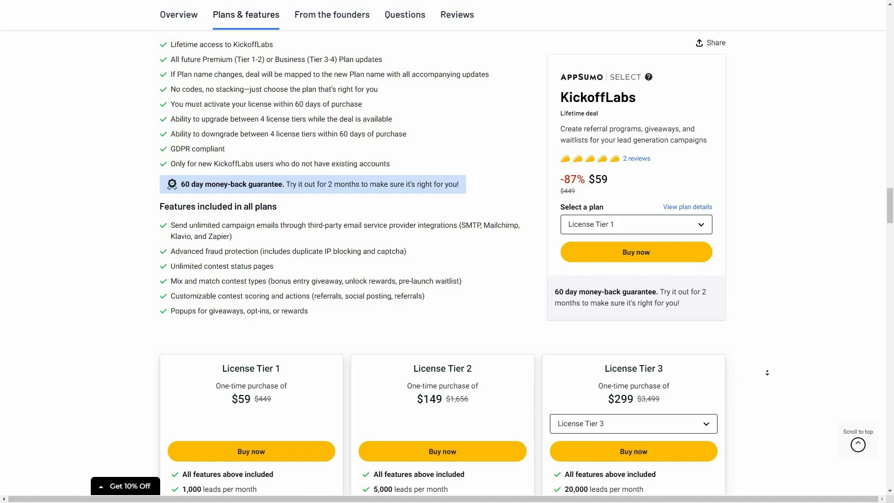
scroll(768, 375, down, 3)
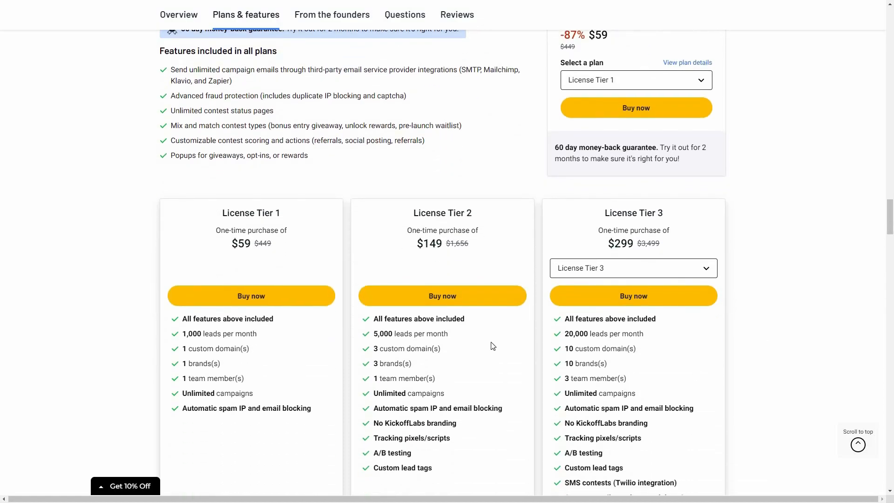
scroll(306, 217, down, 2)
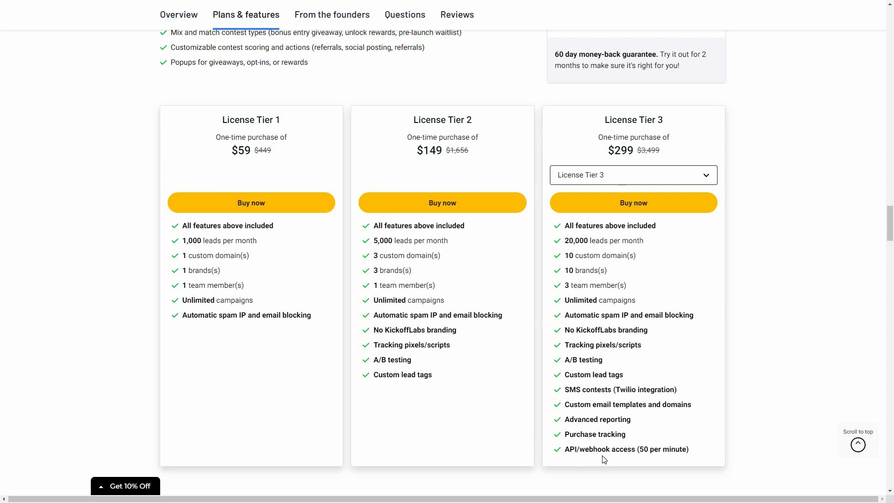
Show License Tier 4 in the plan comparison and review the deal terms above the plans
click(706, 180)
click(598, 212)
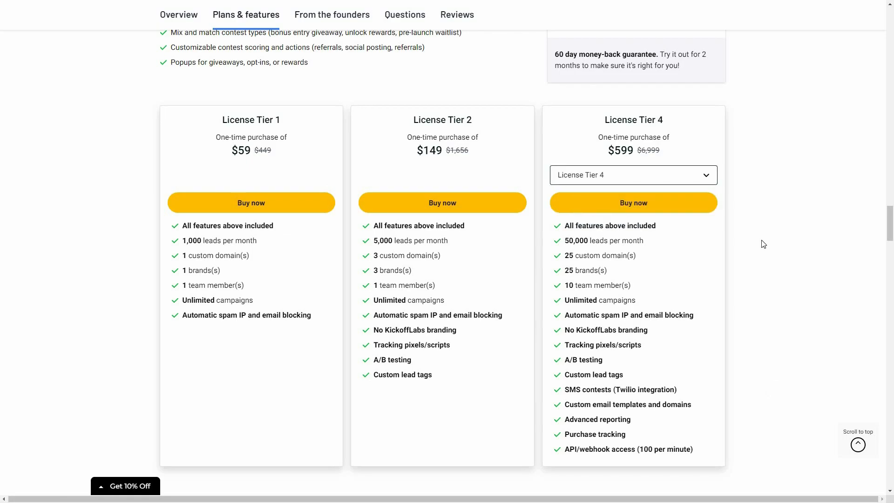
scroll(761, 243, up, 4)
scroll(763, 244, up, 7)
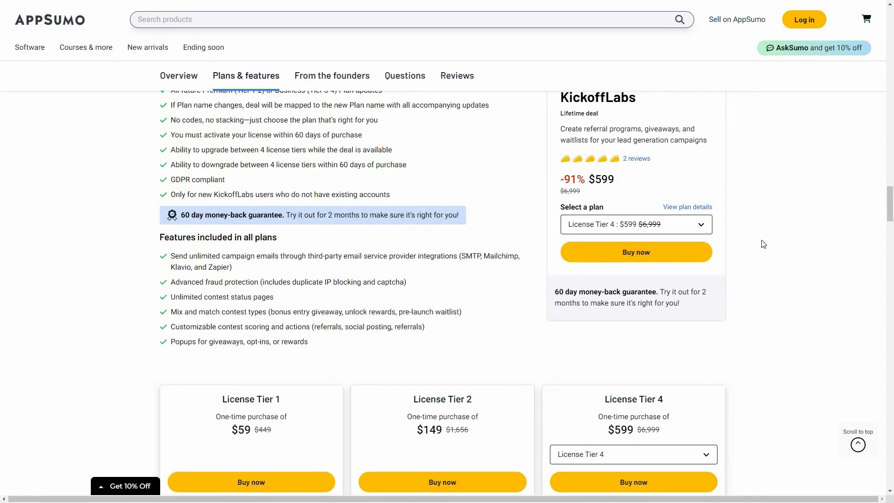
scroll(763, 244, up, 1)
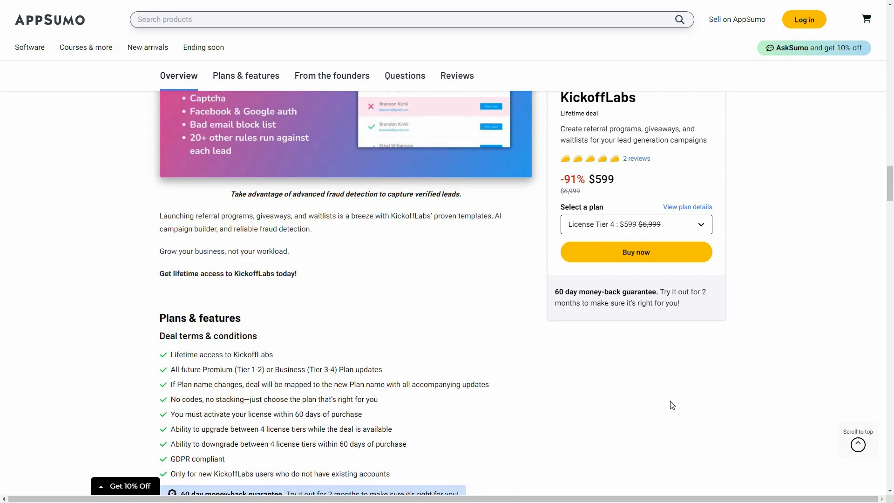
scroll(672, 404, down, 1)
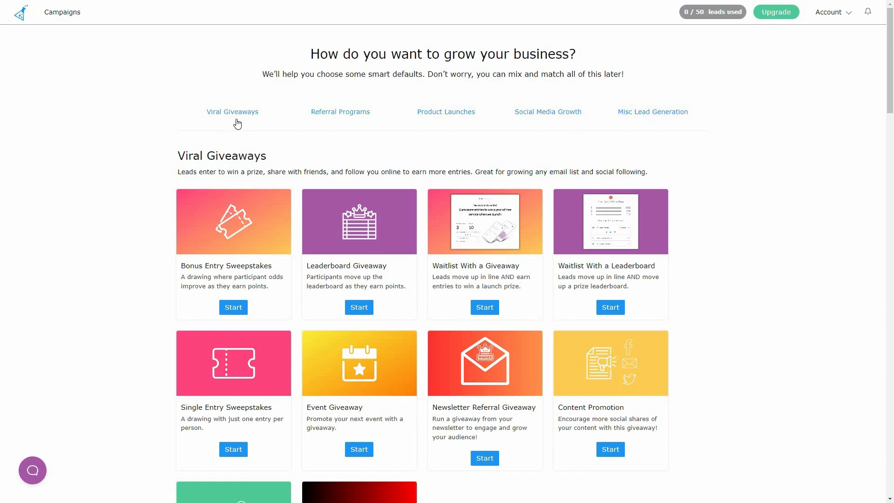
Look through KickoffLabs' campaign templates for viral giveaways, referral programs, product launches, social channels and other lead generation
scroll(340, 182, down, 2)
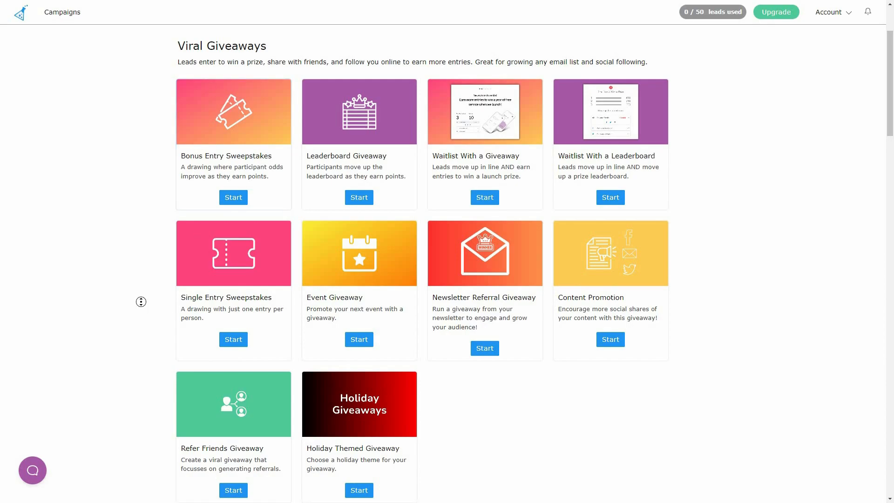
scroll(138, 348, down, 9)
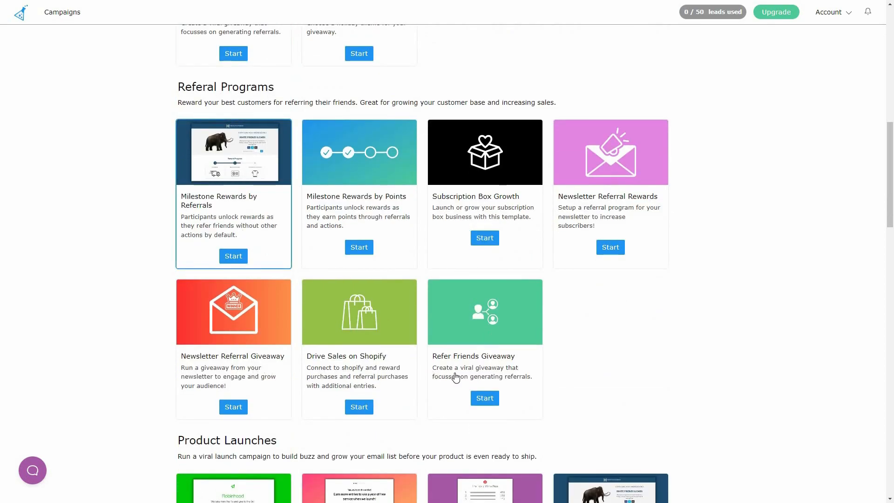
middle_click(704, 320)
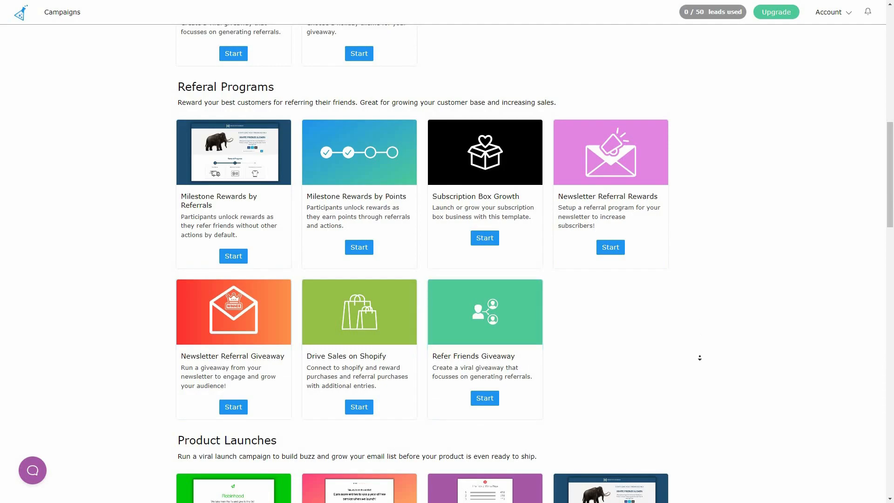
scroll(700, 358, down, 6)
scroll(185, 133, down, 2)
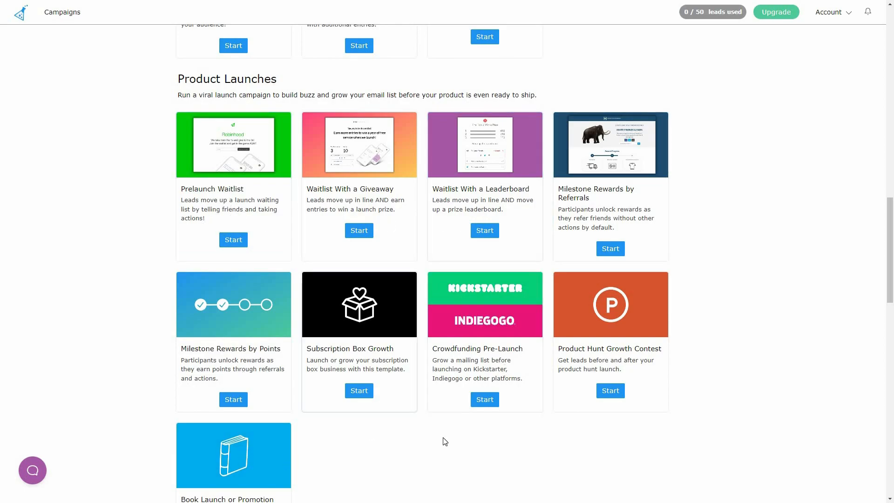
scroll(505, 426, down, 8)
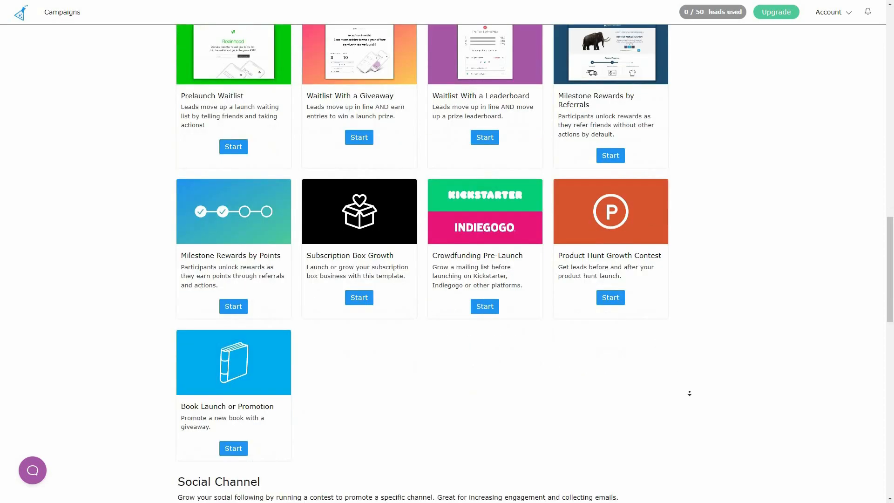
scroll(216, 147, down, 1)
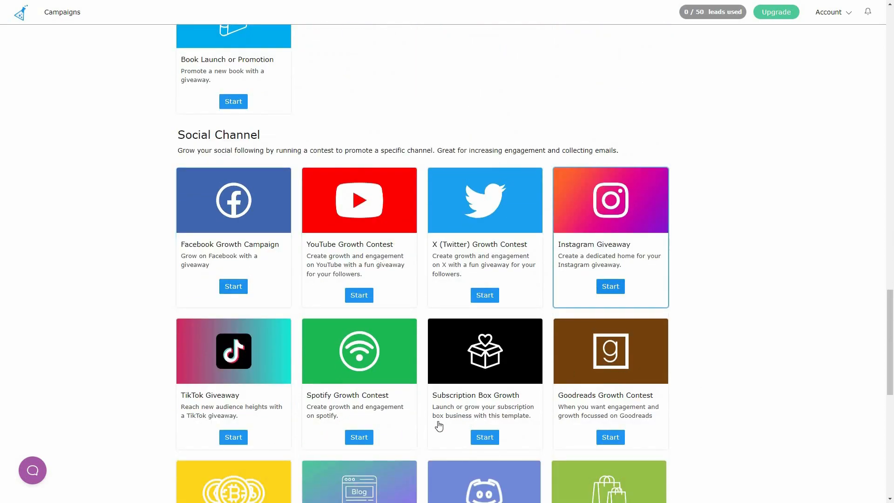
scroll(439, 426, down, 1)
scroll(439, 426, down, 1)
scroll(198, 279, down, 1)
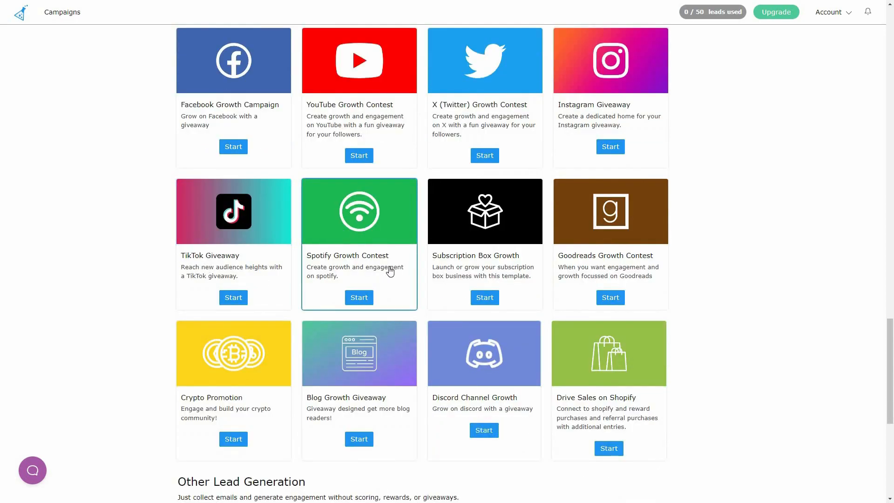
scroll(703, 354, down, 1)
scroll(409, 345, down, 3)
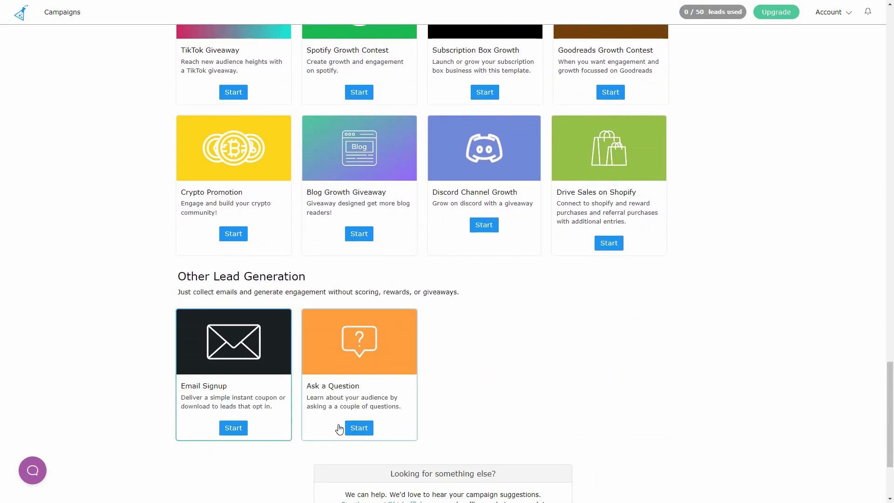
Start a Prelaunch Waitlist campaign from the Product Launches templates and begin the AI builder
middle_click(671, 305)
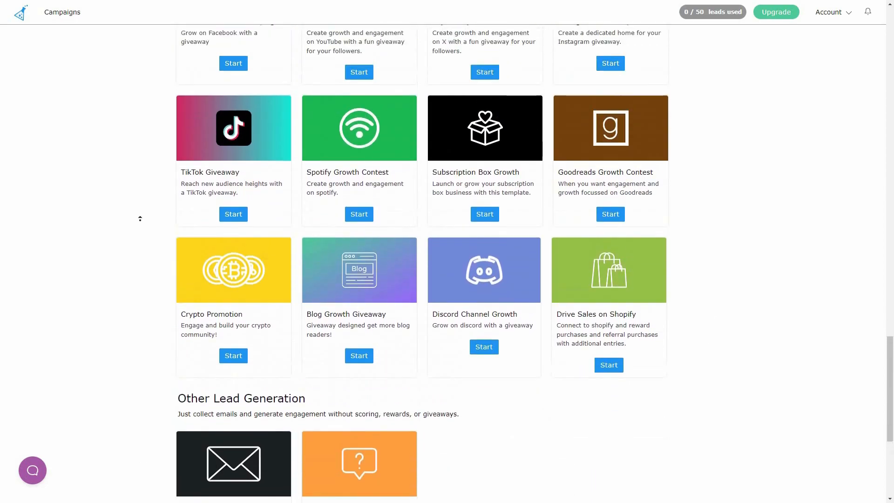
middle_click(137, 223)
scroll(136, 224, up, 10)
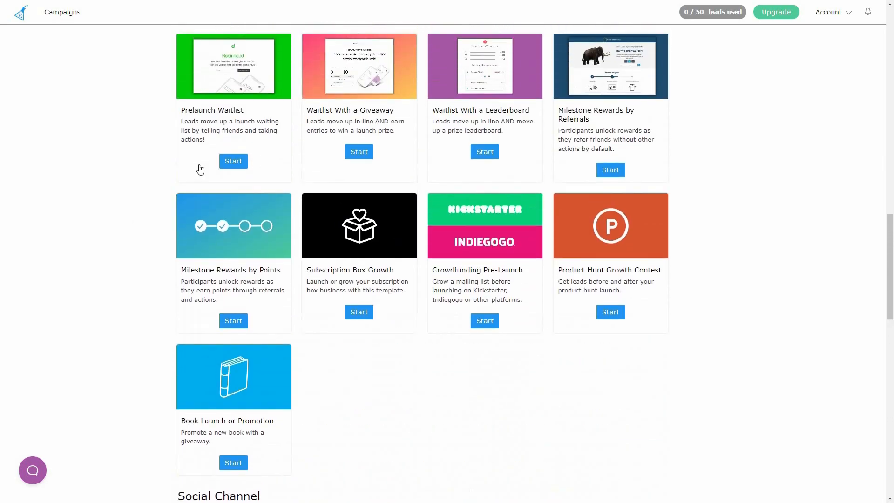
scroll(210, 184, up, 3)
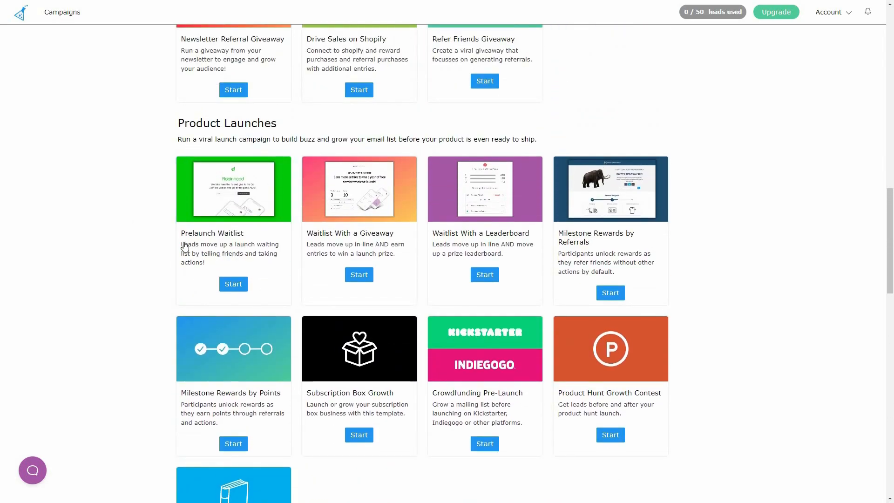
click(234, 285)
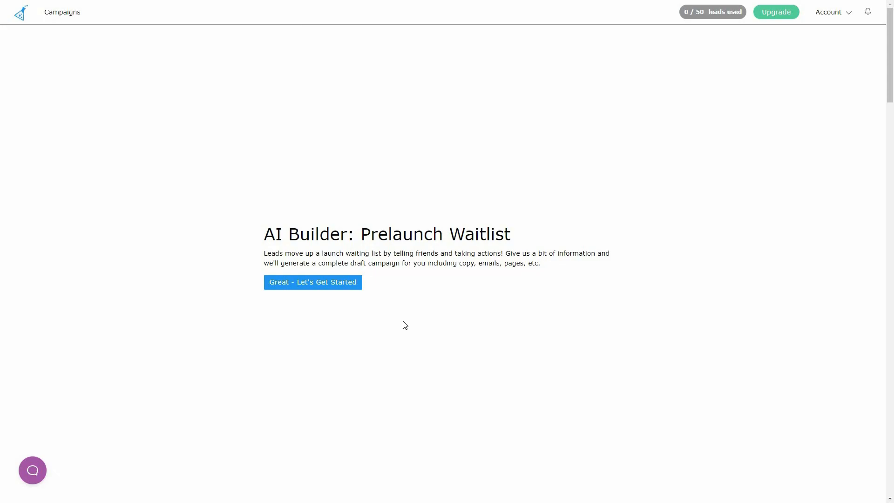
click(331, 286)
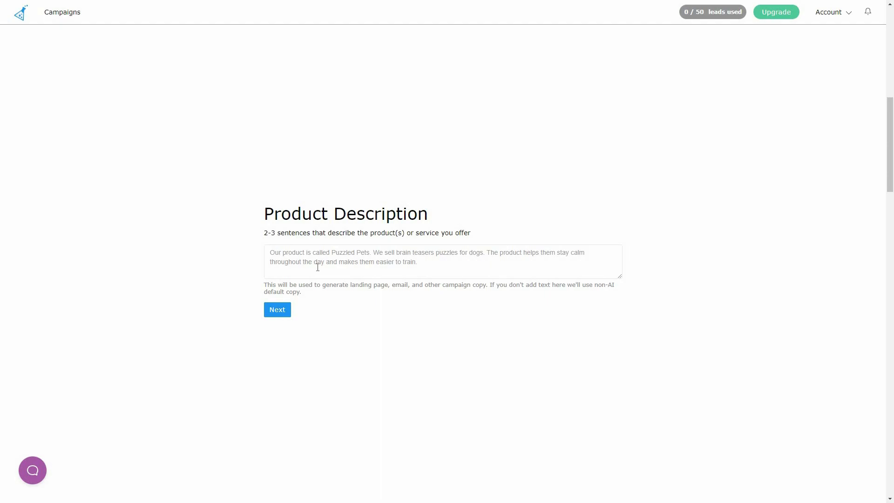
Describe the product as "our product is called Vid1 that edits videos super easily with AI in a short time" and choose a Single Page campaign
click(339, 261)
text(our product is called Vid1 that edits videos super easily with AI in a short time)
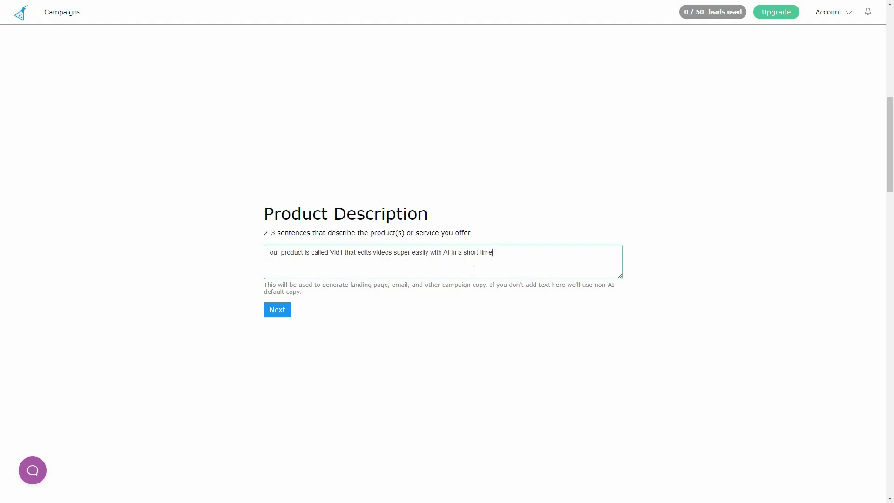
click(282, 315)
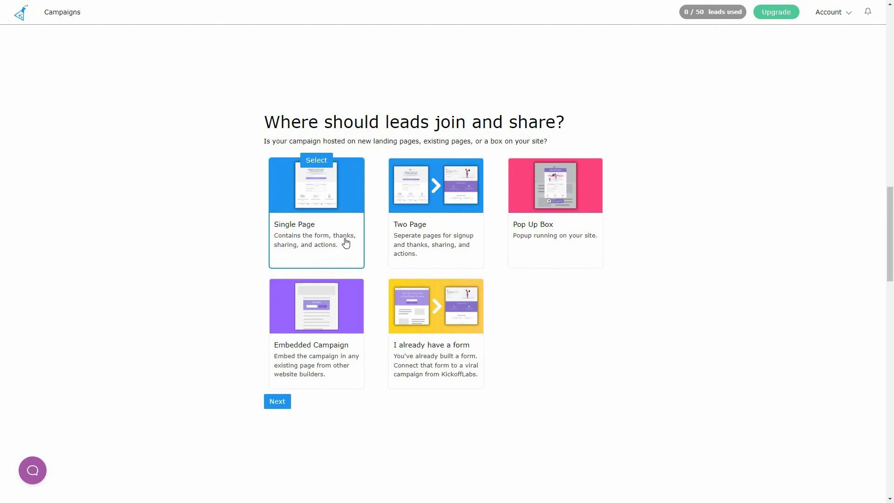
click(411, 256)
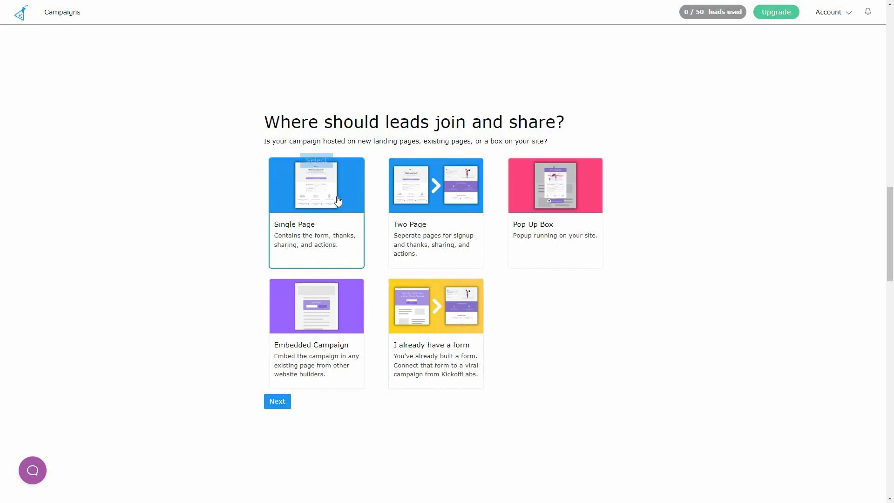
click(278, 402)
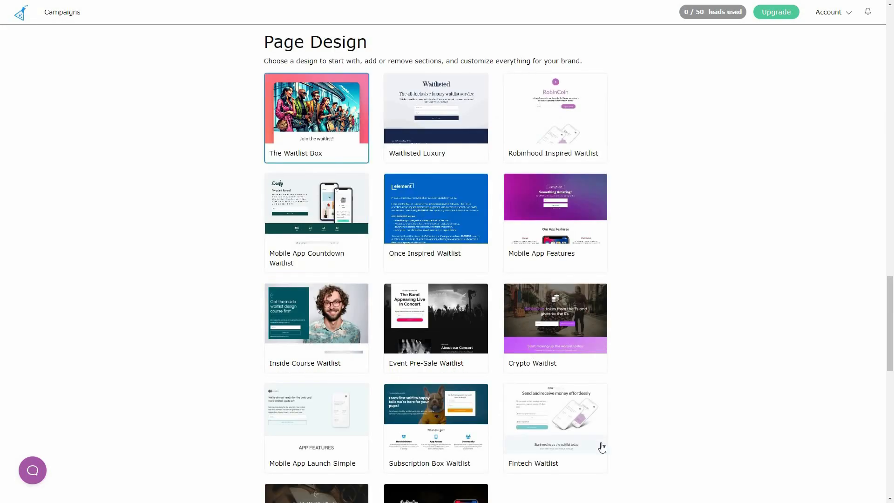
Choose the Waitlisted Luxury page design and generate the draft campaign
scroll(667, 300, down, 2)
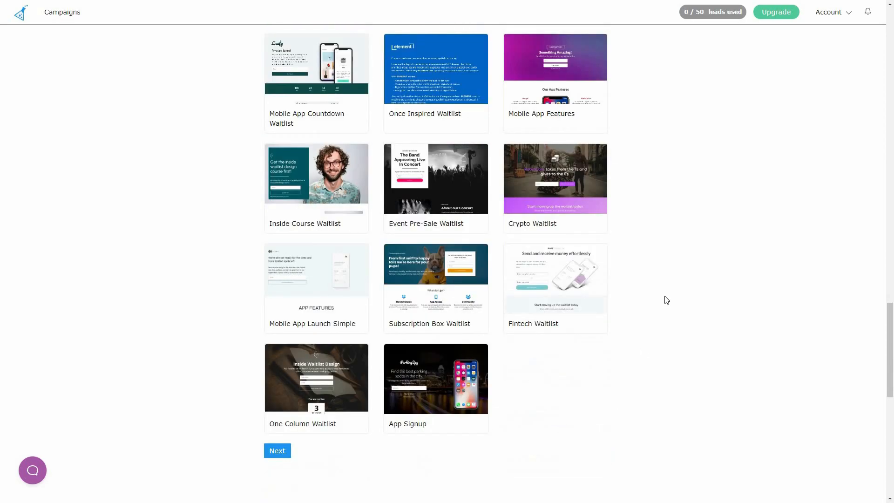
scroll(455, 146, up, 4)
click(456, 147)
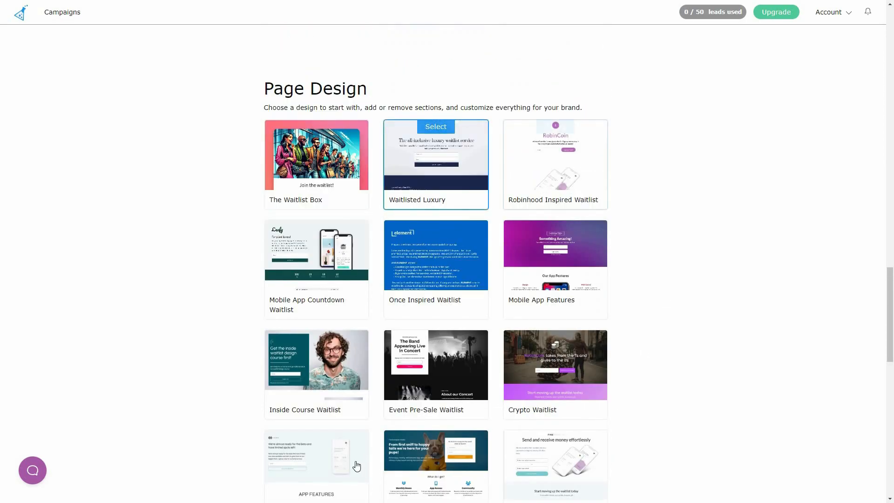
scroll(281, 406, down, 5)
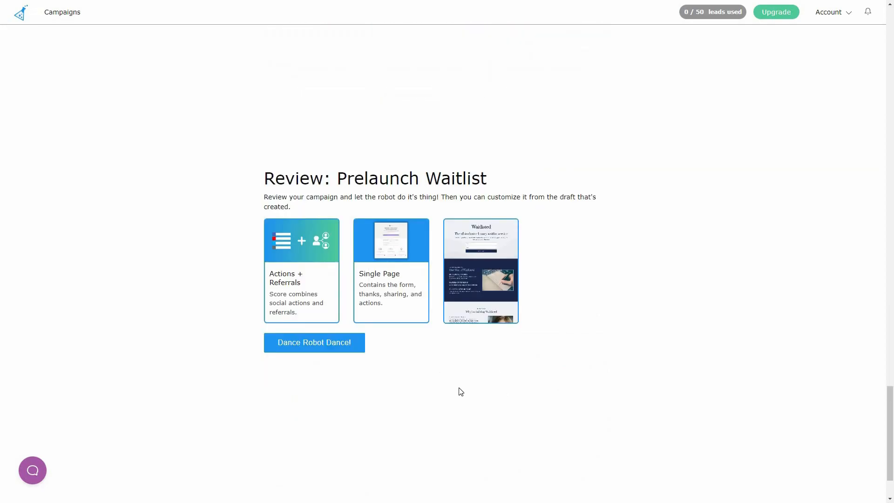
click(327, 353)
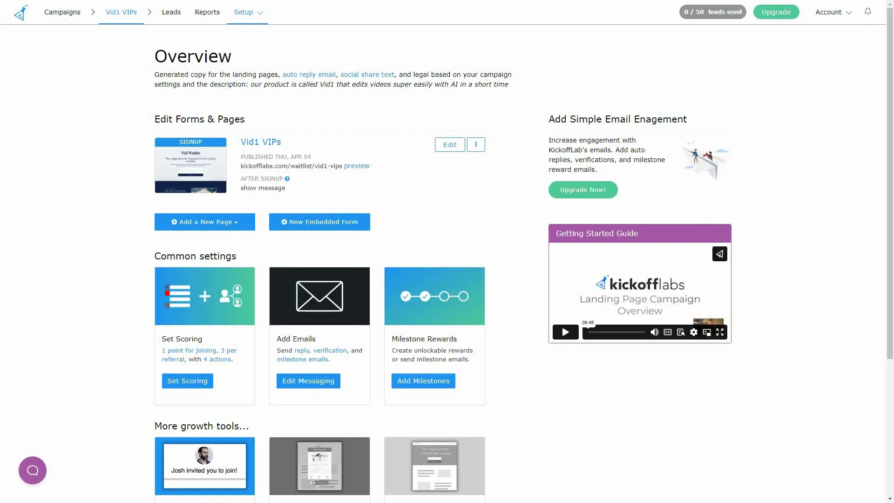
Check the additional options of the Vid1 VIPs signup page, and open the generated page to examine its sections
click(476, 144)
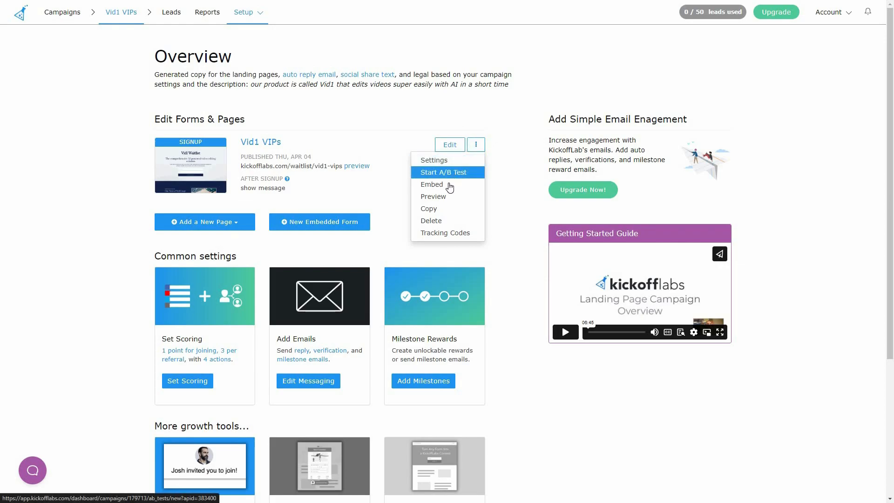
click(129, 209)
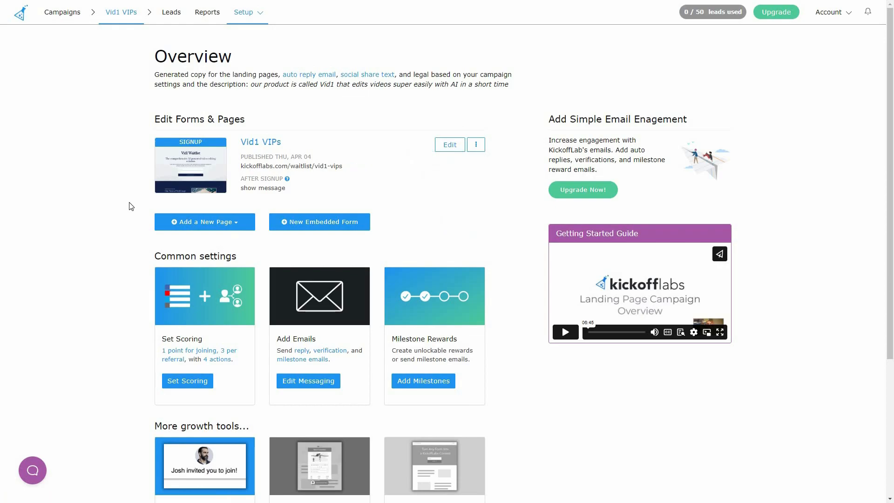
click(205, 161)
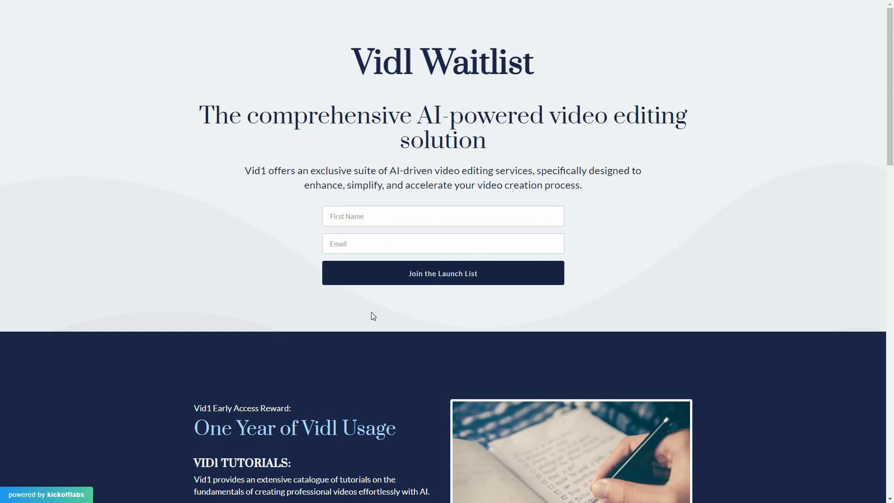
scroll(294, 298, down, 5)
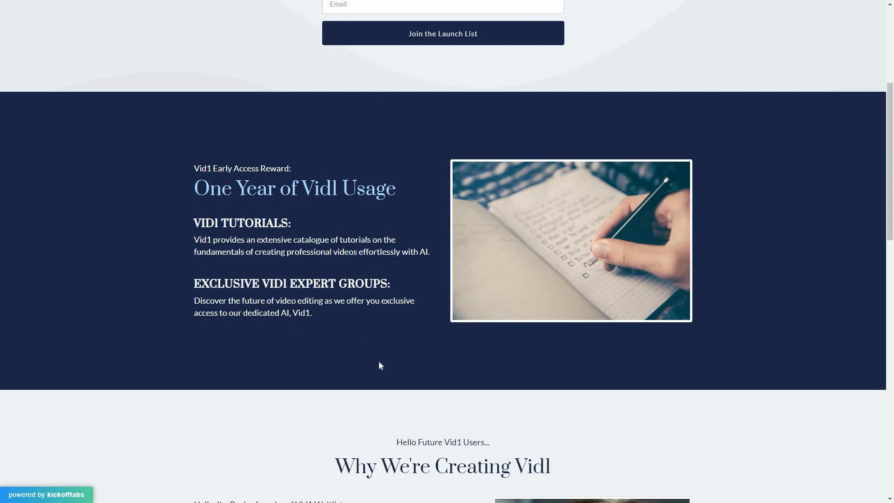
scroll(353, 359, down, 5)
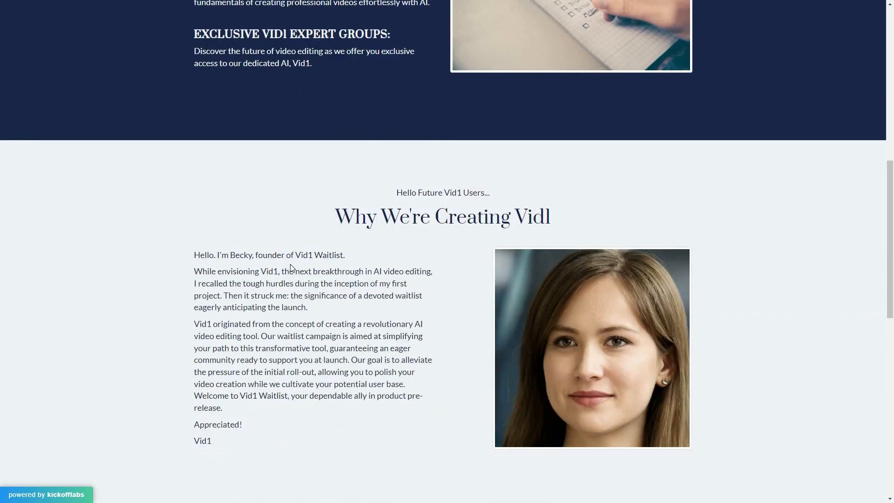
Examine the remaining sections of the generated signup page, from the founder story through the referral actions and feature blurbs to the footer
scroll(372, 358, down, 2)
scroll(413, 364, down, 7)
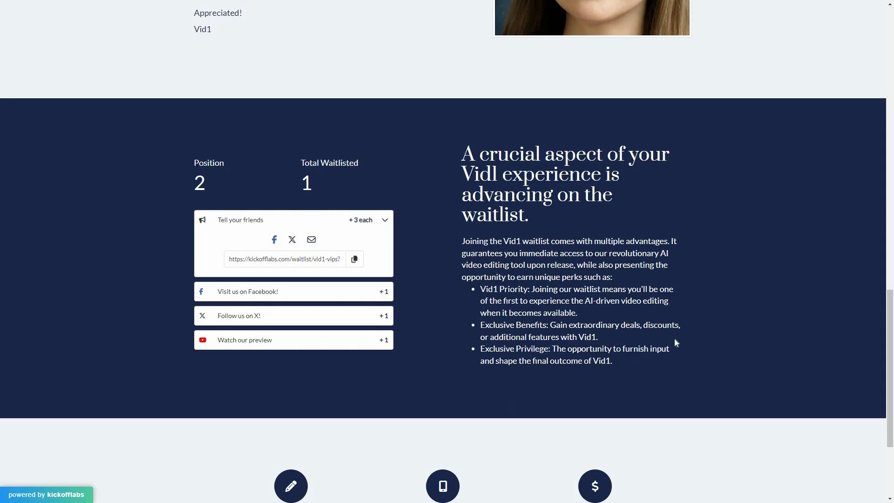
scroll(737, 325, down, 3)
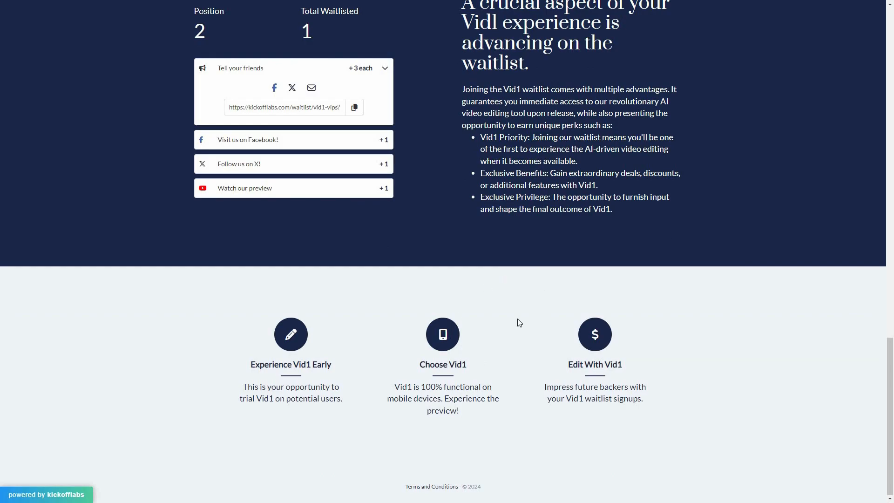
scroll(751, 247, up, 3)
scroll(752, 248, up, 12)
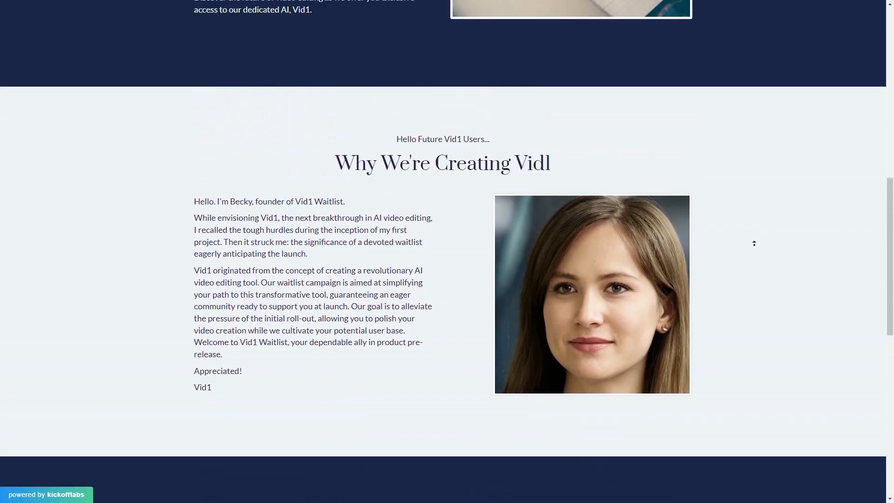
scroll(751, 215, up, 4)
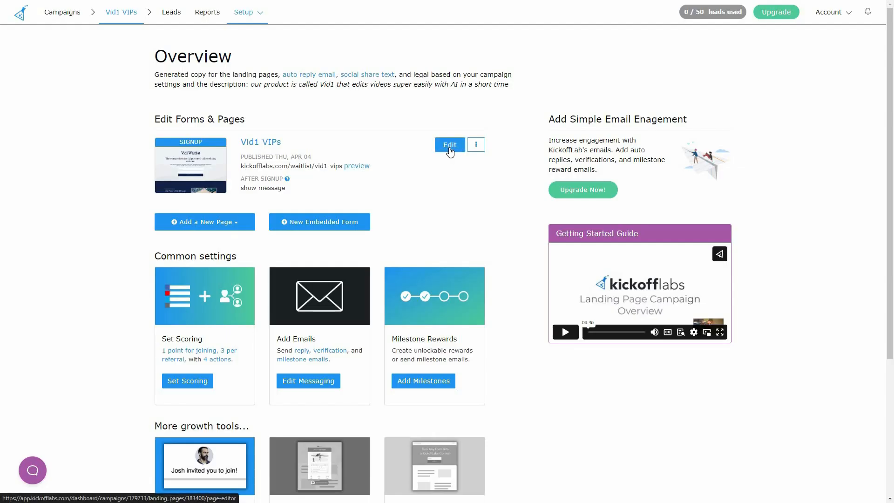
Open the Vid1 VIPs signup page for editing and change its main headline to "Vid1 Waitlist 55"
click(449, 145)
click(602, 159)
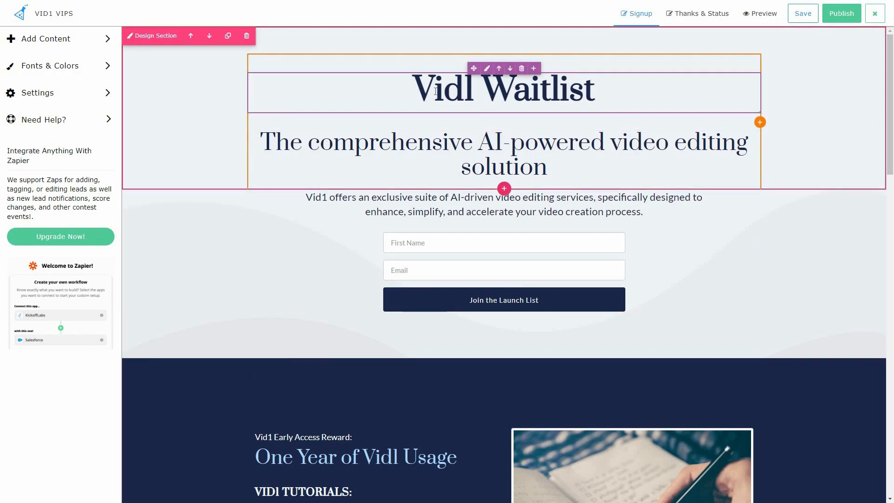
click(591, 90)
text(55)
click(355, 144)
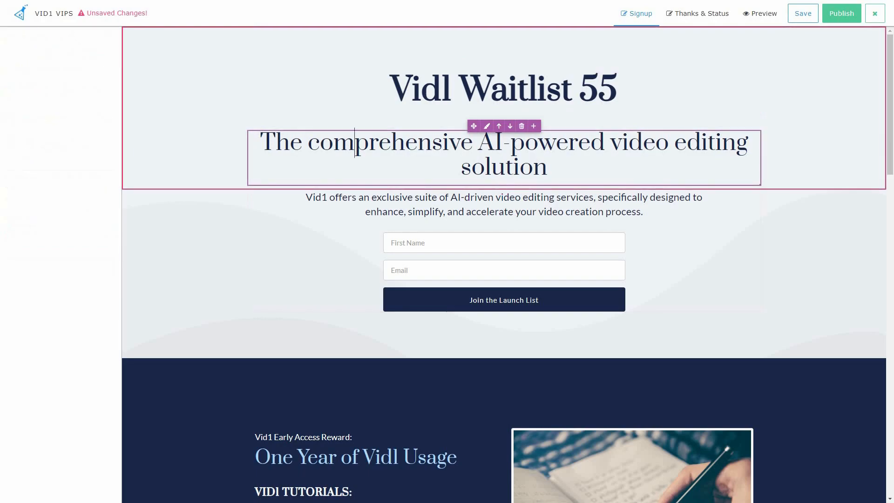
Review the signup form's fields, confirmation types and style settings, and close the form editor without changing anything
click(447, 250)
click(451, 244)
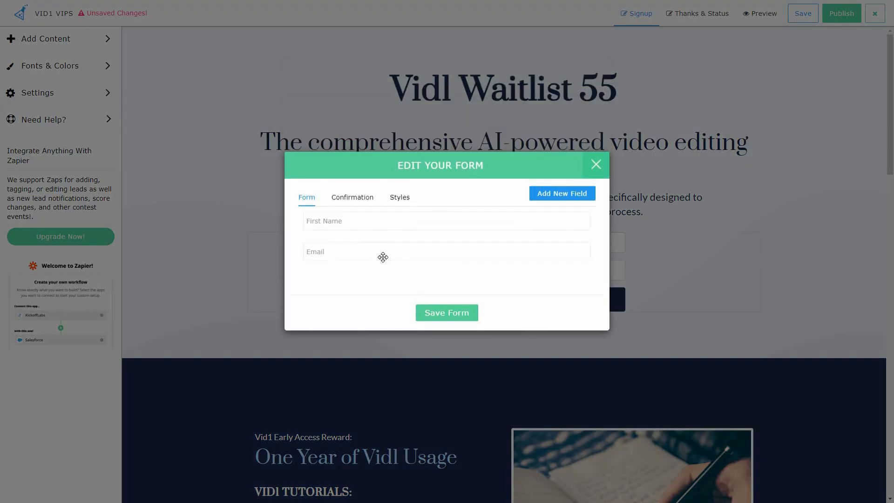
mouse_move(548, 227)
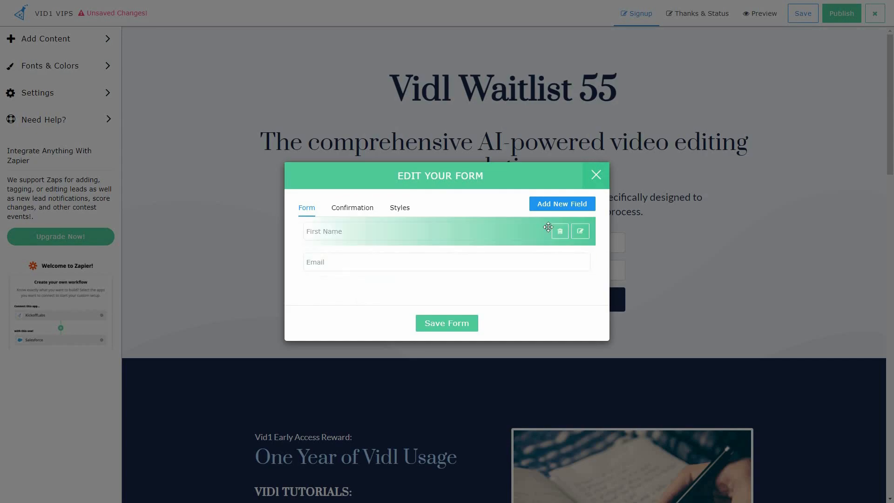
click(545, 207)
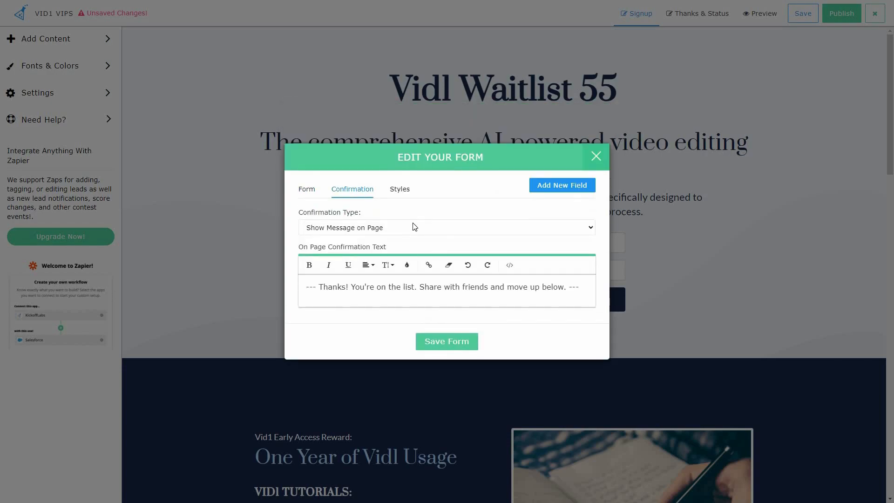
click(355, 233)
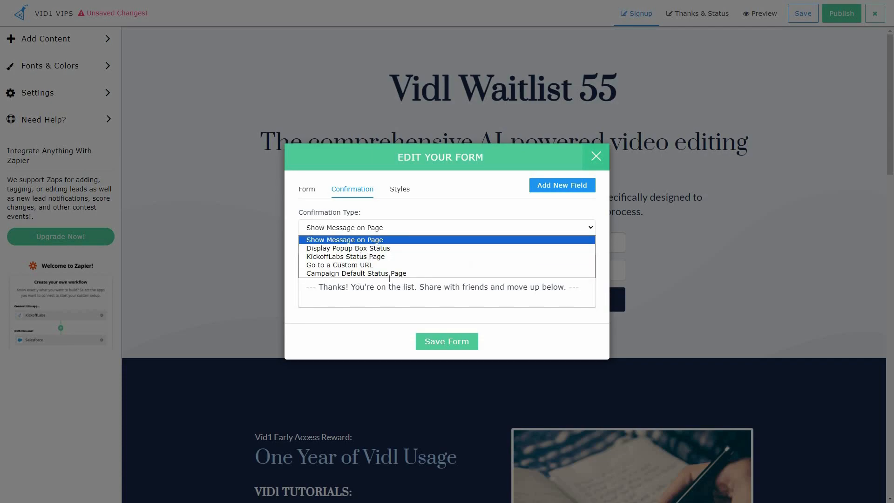
click(348, 303)
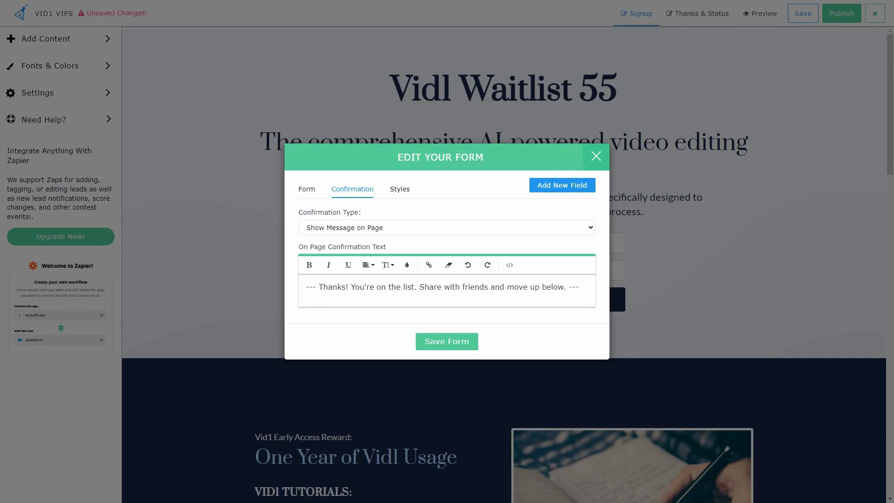
click(399, 192)
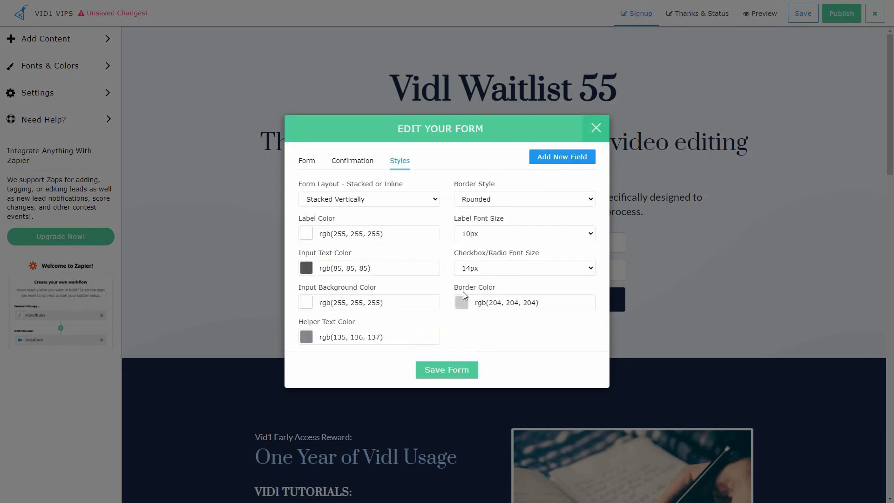
click(596, 128)
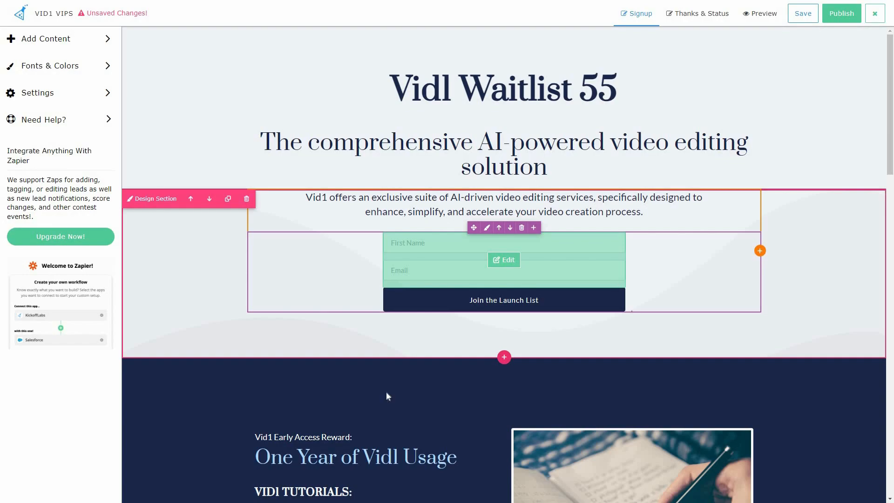
Delete the founder's photo from the "Why We're Creating Vid1" section
scroll(581, 287, down, 4)
click(581, 284)
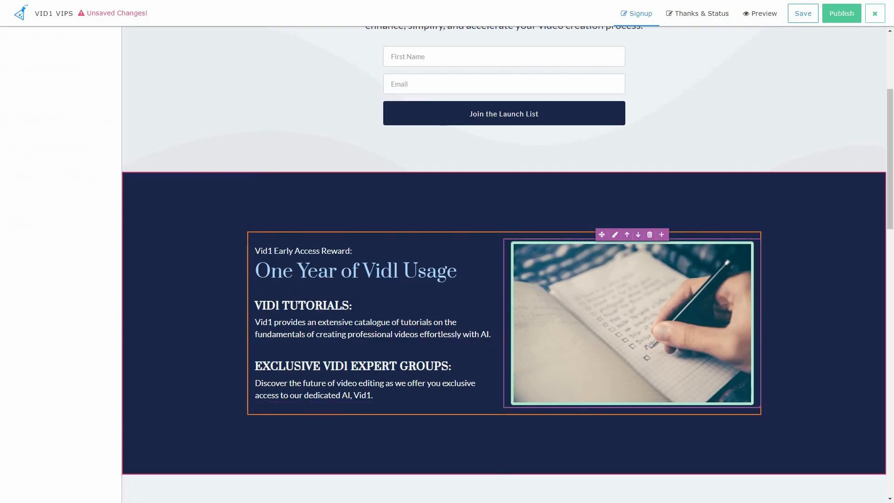
click(419, 274)
scroll(655, 427, down, 9)
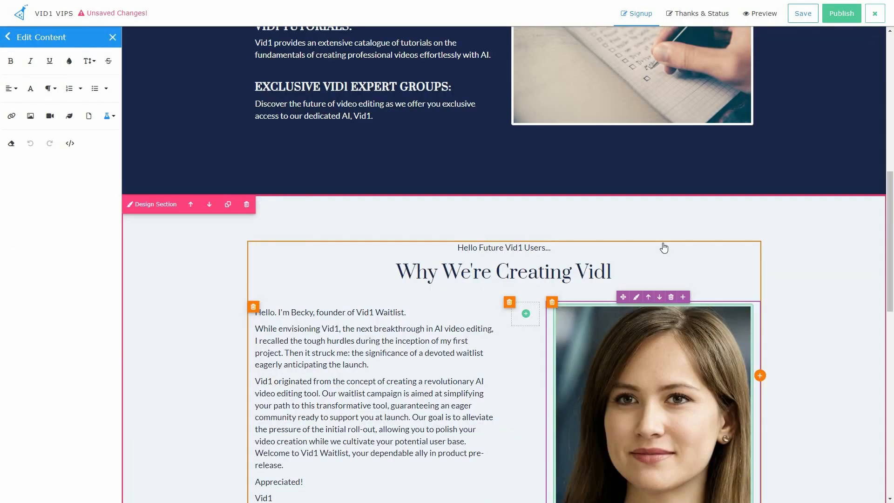
click(663, 247)
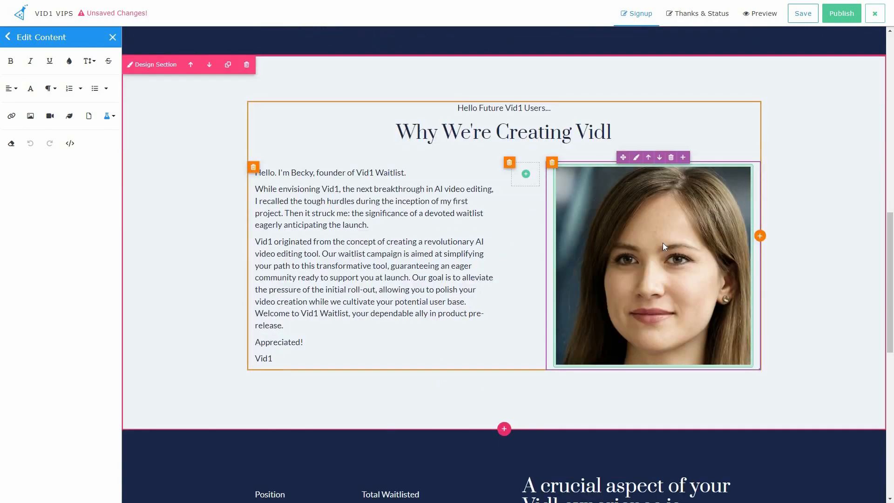
click(671, 159)
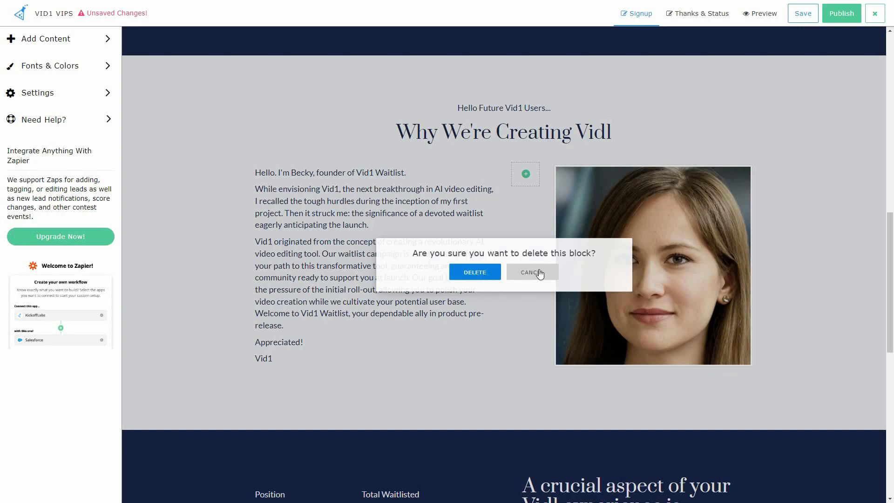
click(540, 273)
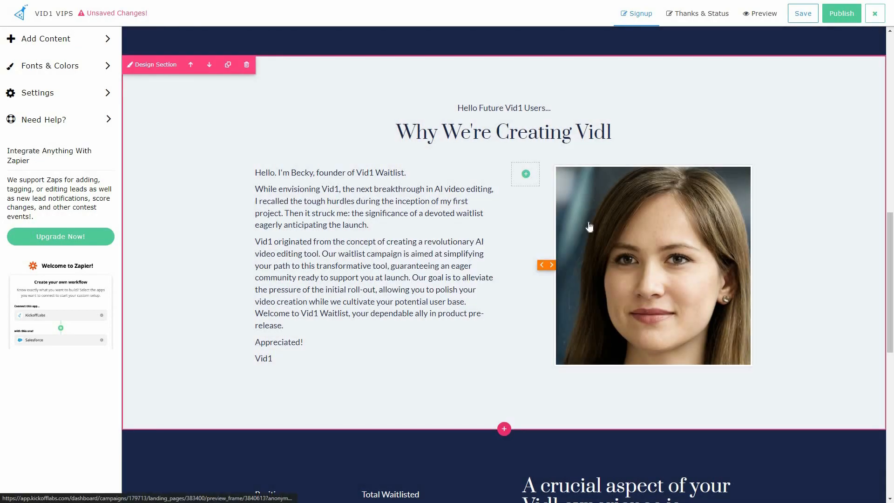
click(617, 203)
click(666, 127)
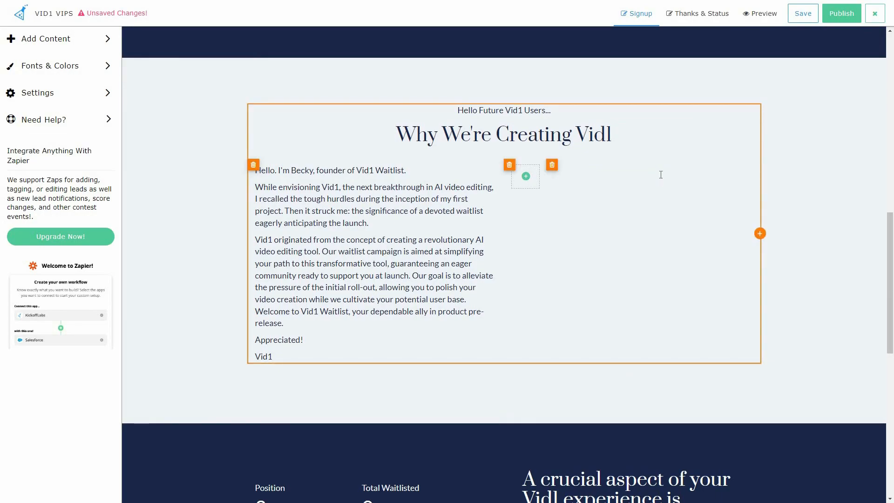
Add an Image block where the founder's photo was and insert the kitten-with-flowers picture into it
click(660, 171)
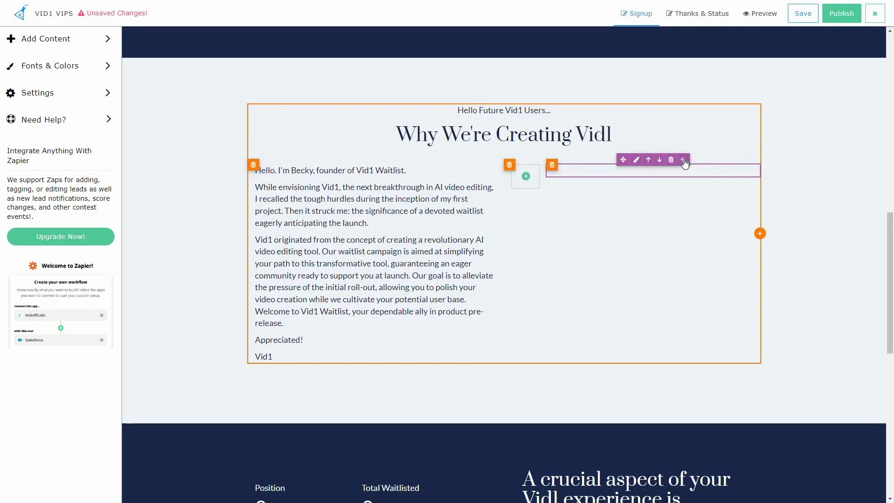
click(683, 160)
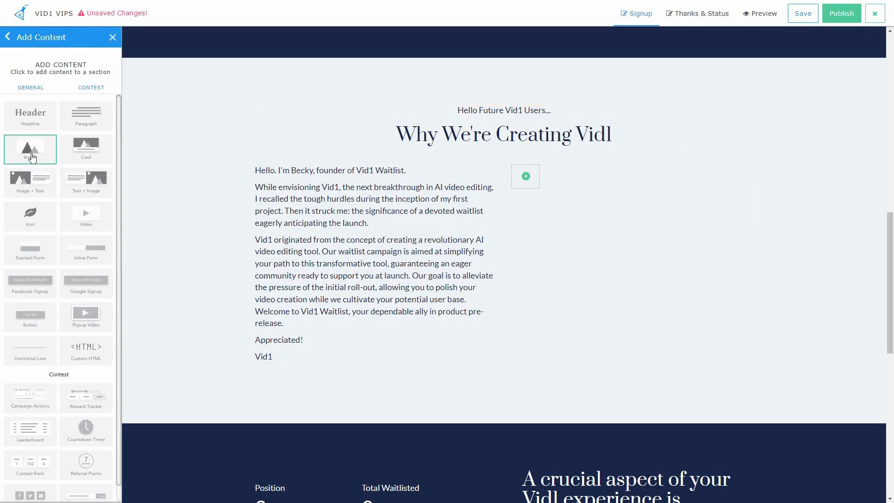
click(31, 156)
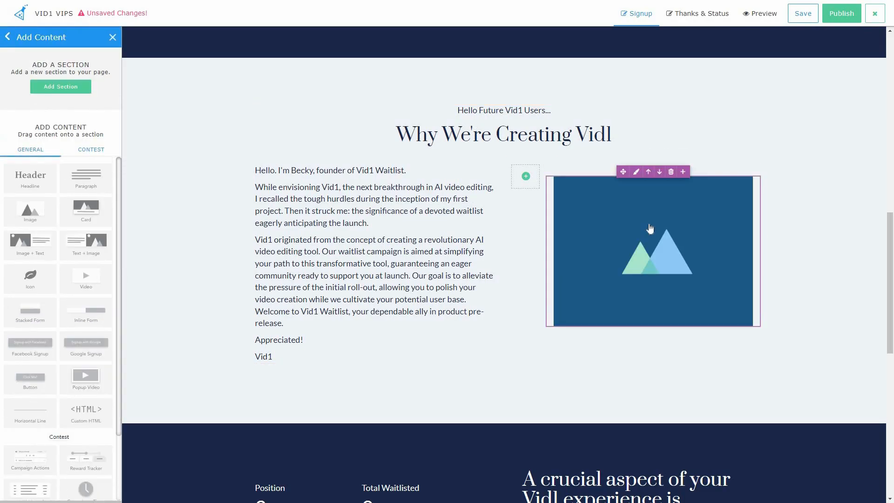
click(624, 236)
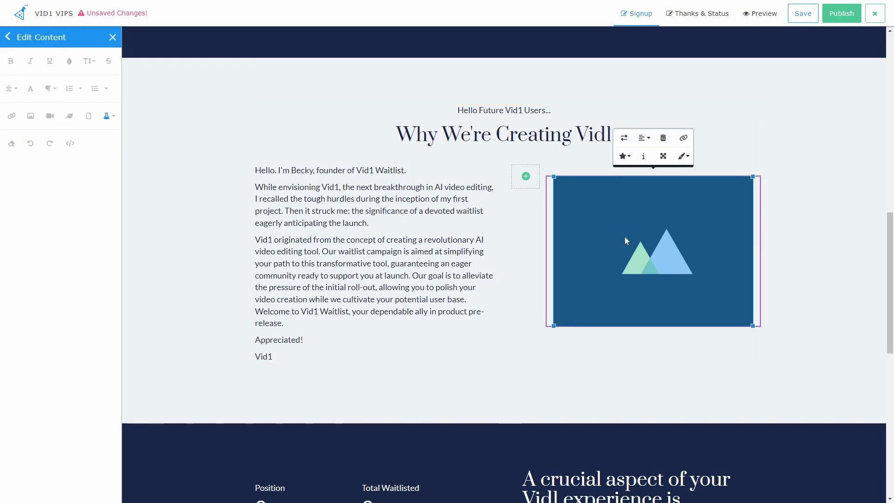
click(624, 138)
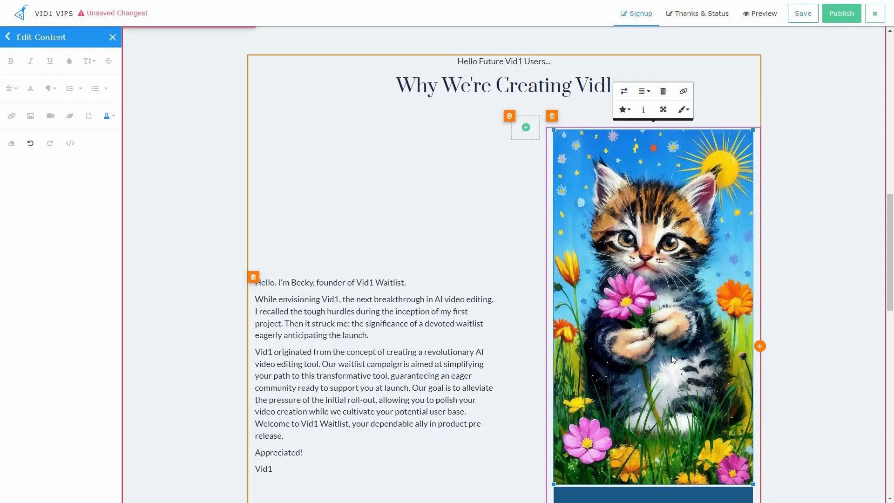
Delete the leftover placeholder image below the kitten picture
scroll(652, 409, down, 4)
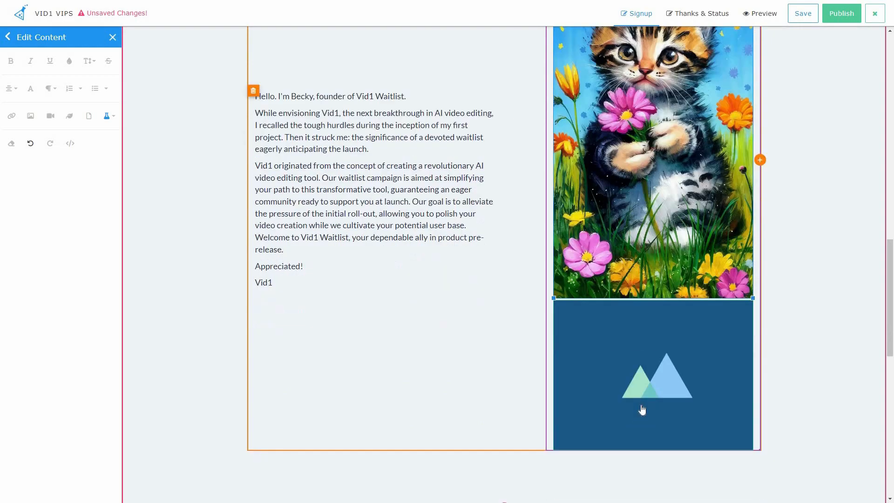
click(641, 341)
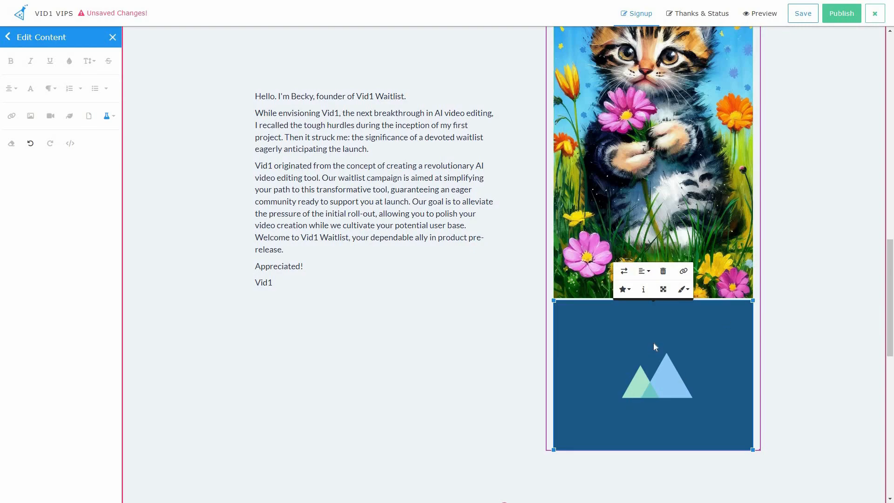
click(669, 260)
click(665, 261)
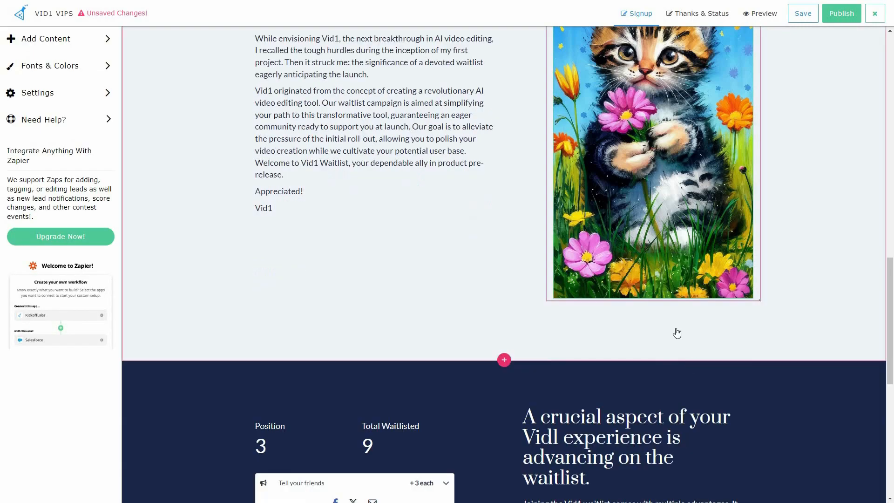
Review the kitten picture's size, display and style options, leaving them as they are
scroll(658, 332, up, 4)
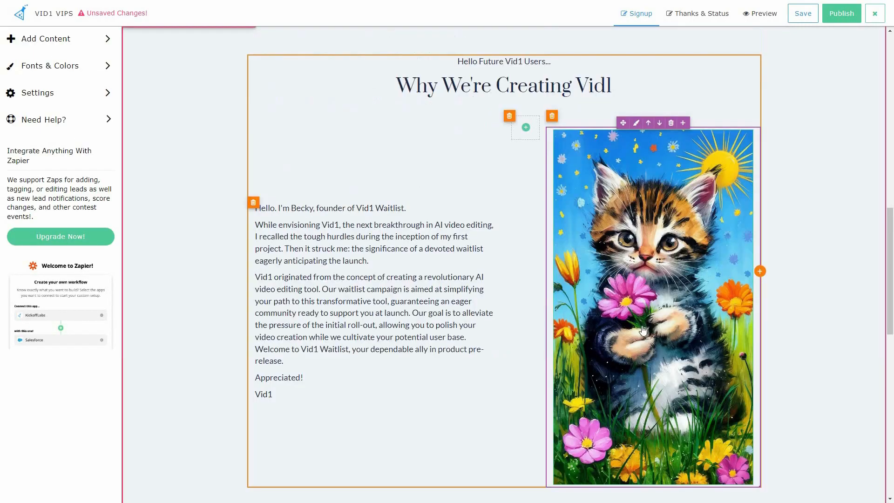
click(639, 207)
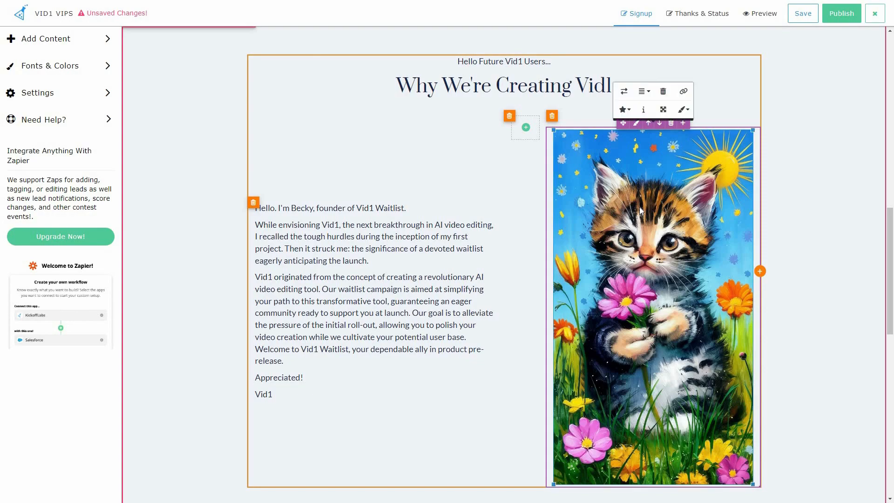
click(664, 110)
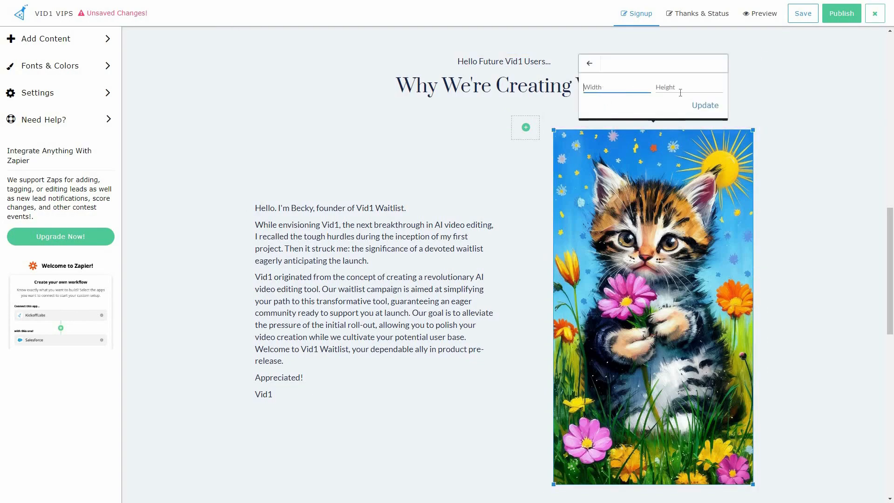
click(589, 63)
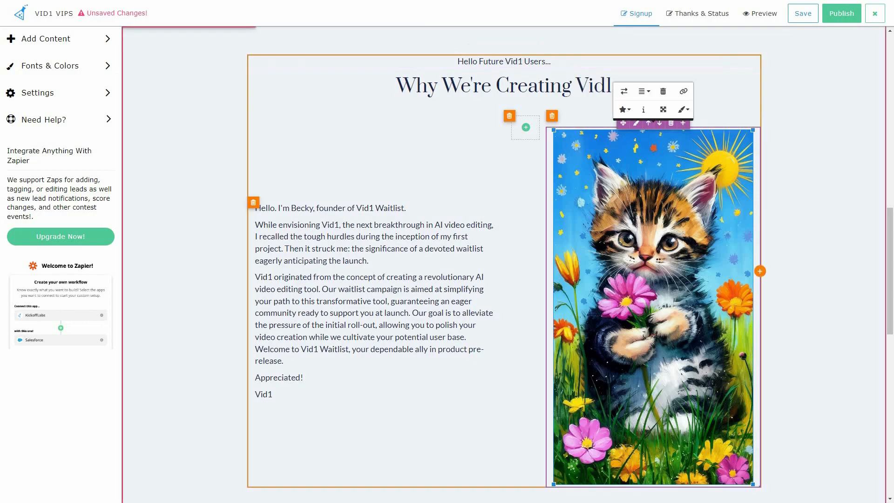
click(625, 109)
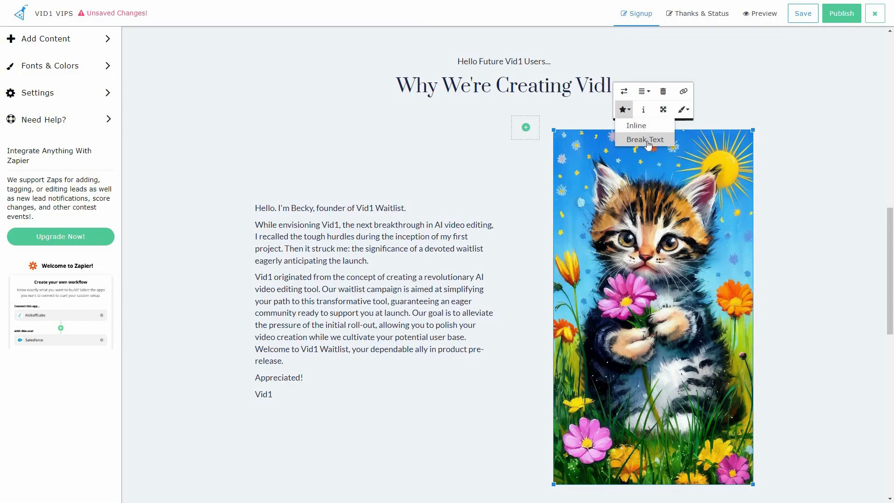
click(683, 112)
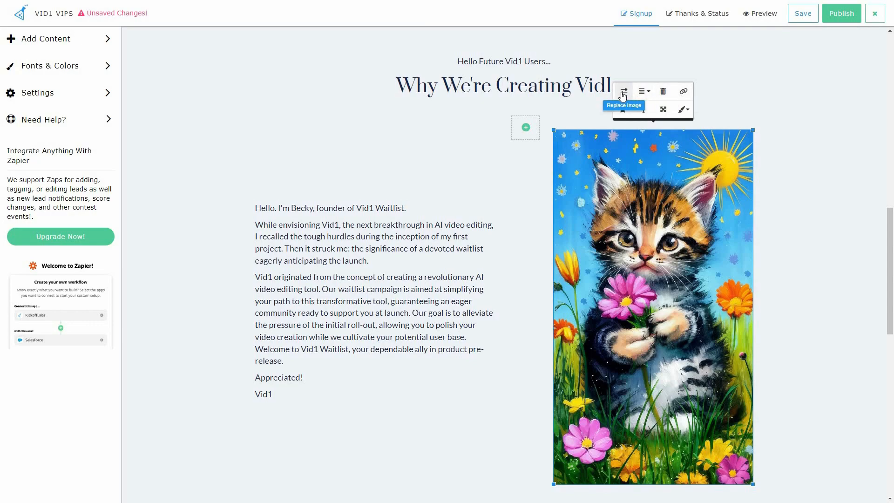
click(825, 287)
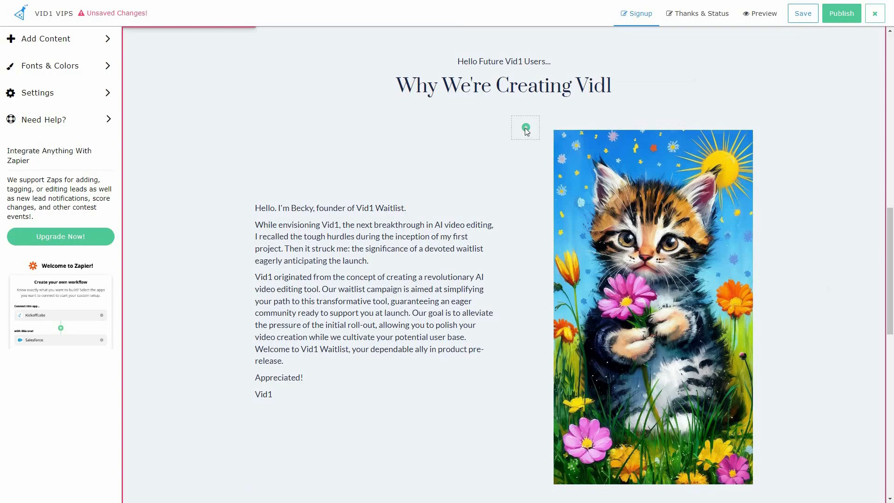
Examine the General and Contest content blocks available for the empty column beside the kitten picture
click(526, 128)
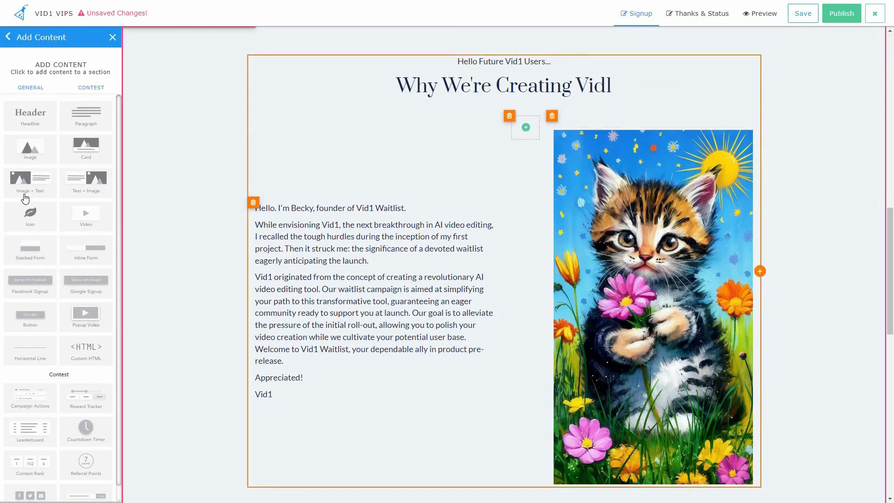
click(31, 90)
click(88, 93)
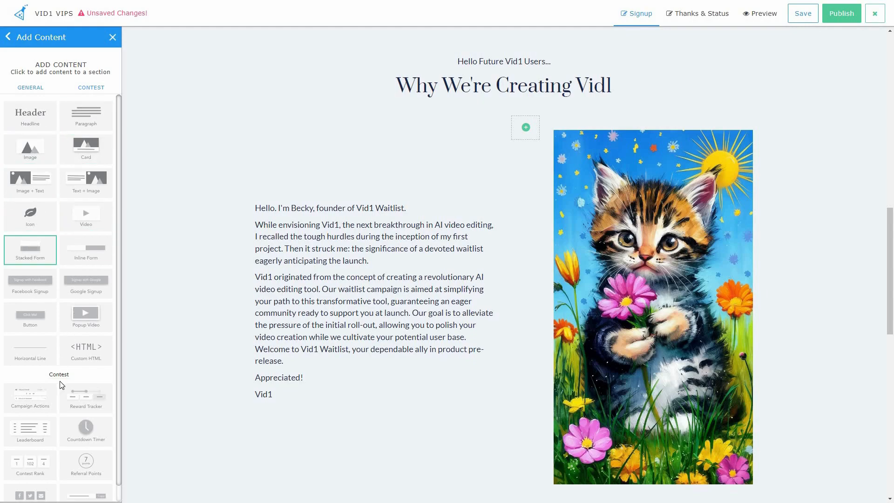
scroll(64, 437, down, 1)
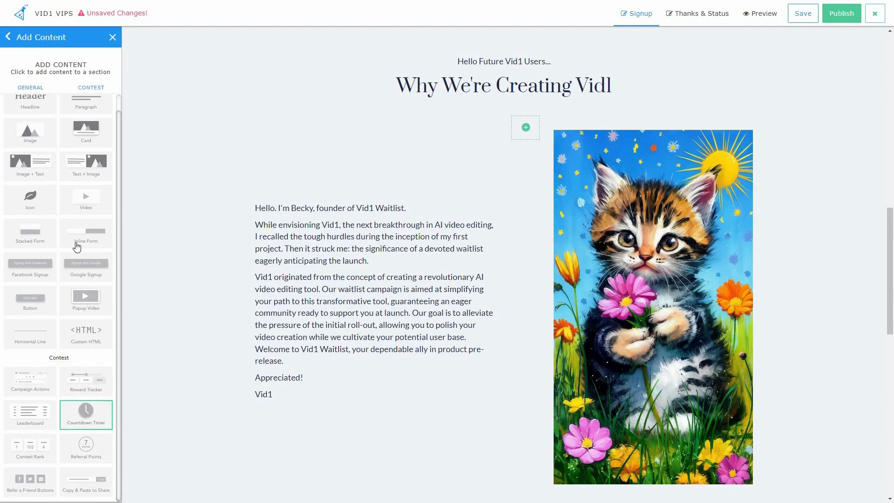
scroll(74, 243, down, 1)
scroll(50, 154, up, 1)
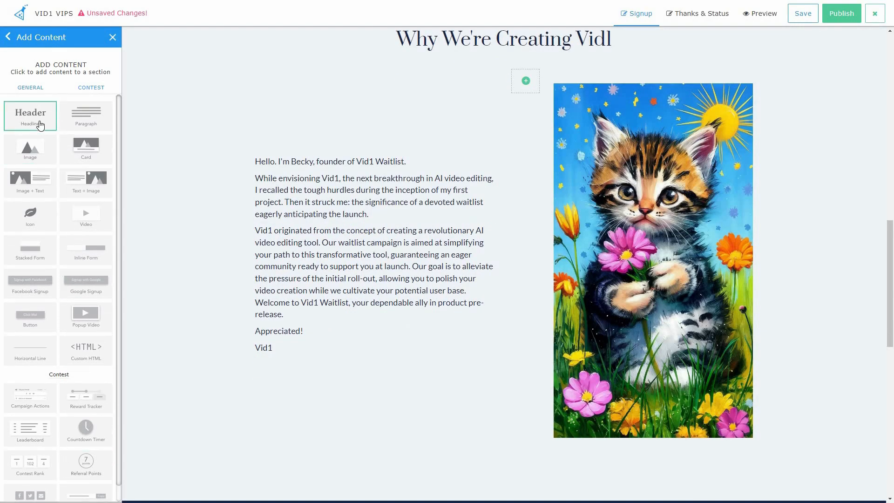
Add a Headline block beside the kitten picture, and replace both the headline and the picture with a Paragraph block
click(39, 121)
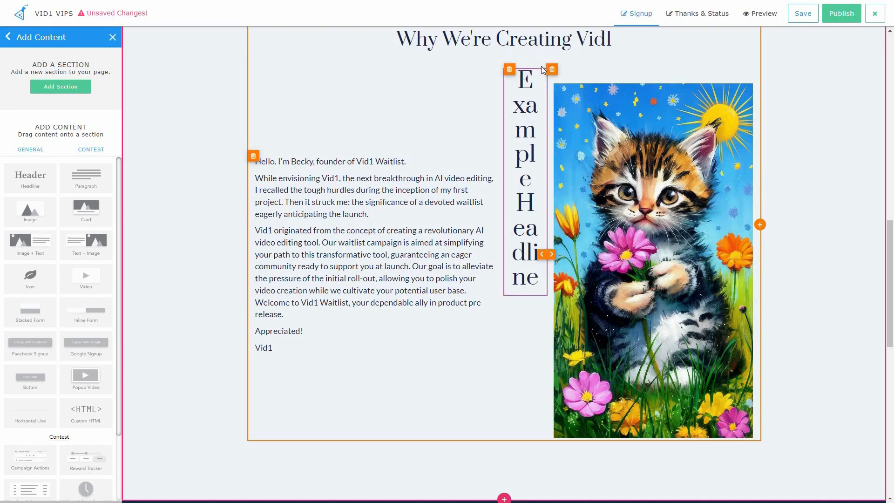
click(542, 64)
click(83, 118)
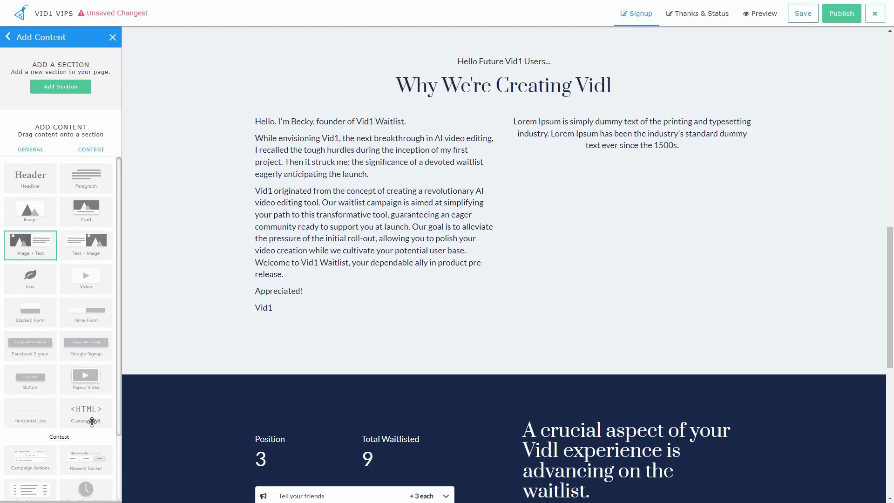
Browse the Forms, Contest, Headlines, Features and Text Blocks section templates without adding a section to the signup page
scroll(86, 380, down, 1)
scroll(217, 378, down, 2)
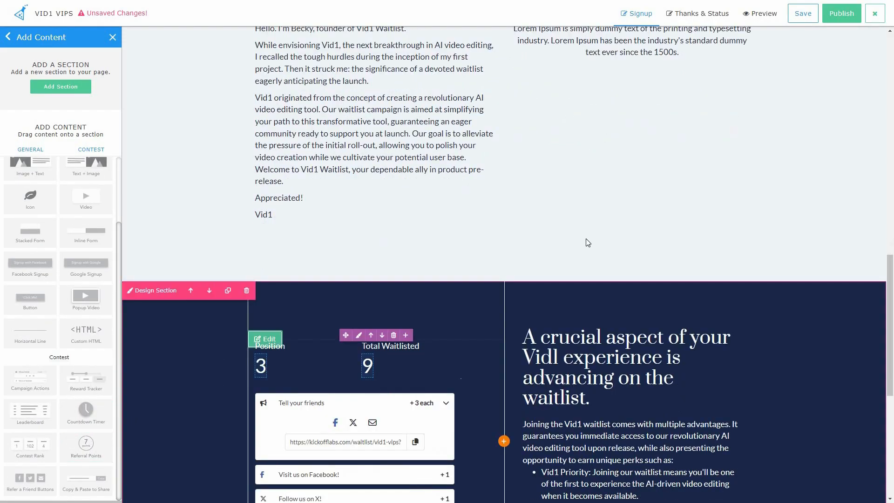
scroll(579, 244, up, 2)
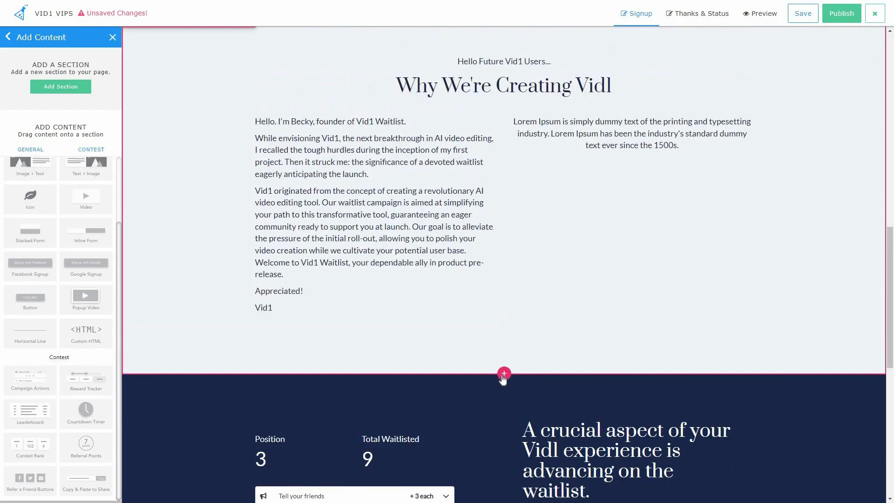
click(495, 375)
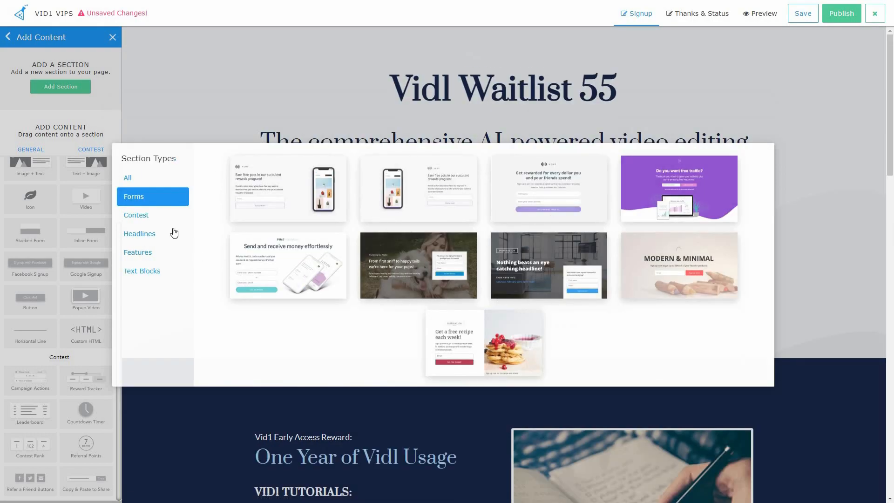
click(155, 219)
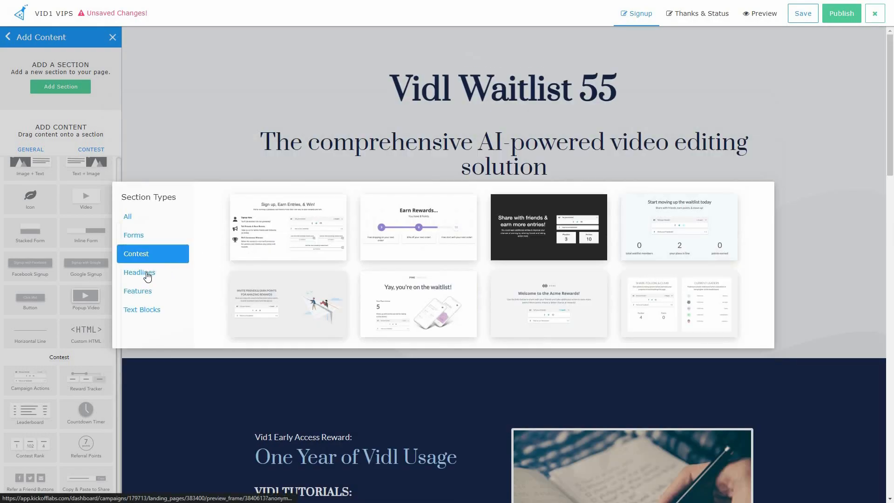
click(156, 293)
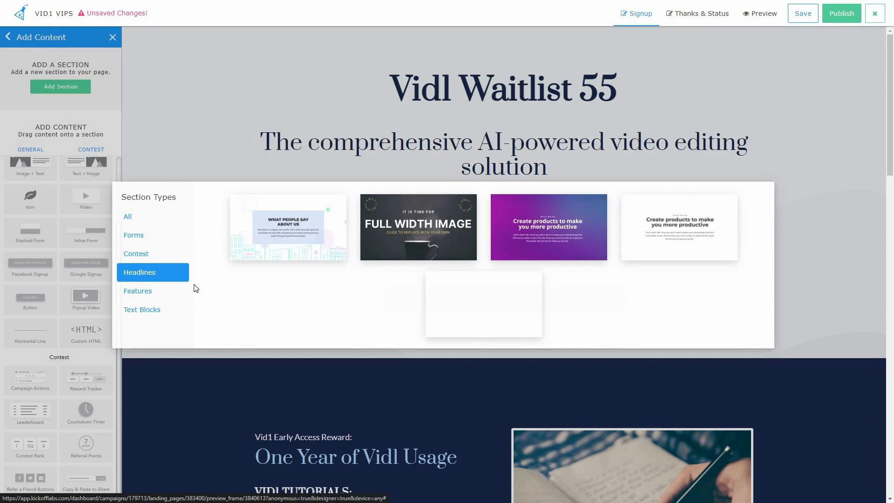
click(148, 232)
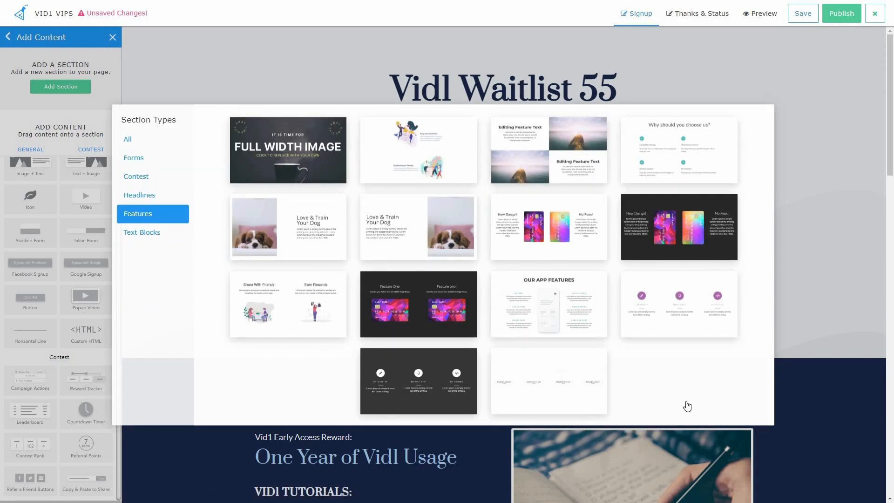
scroll(740, 406, down, 5)
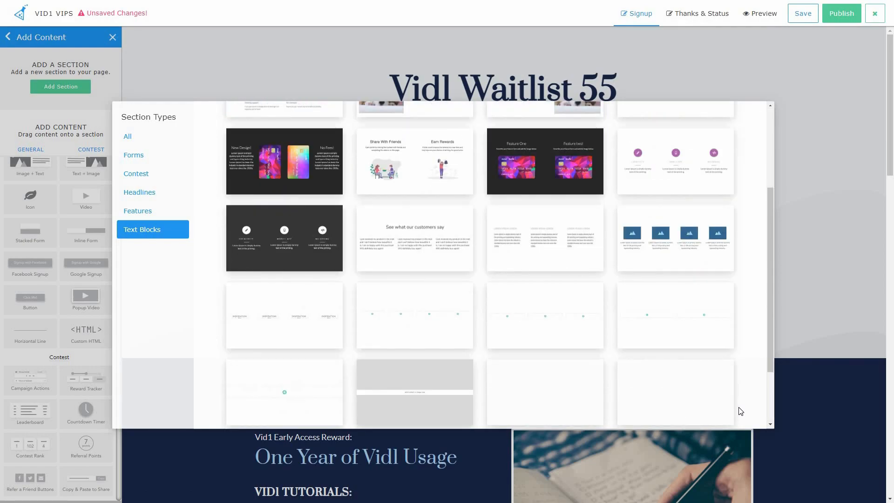
click(825, 130)
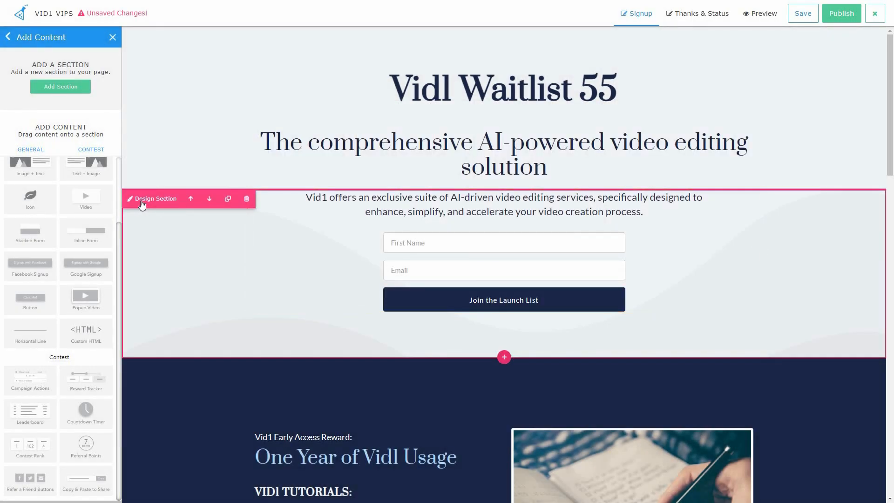
Review the signup form section's background, spacing, content area and display rule options, leaving them as they are
click(151, 200)
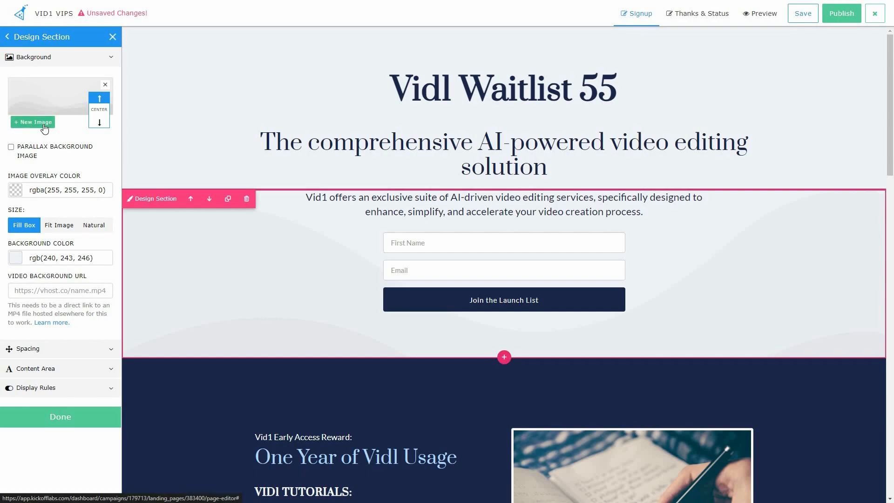
click(105, 351)
click(77, 479)
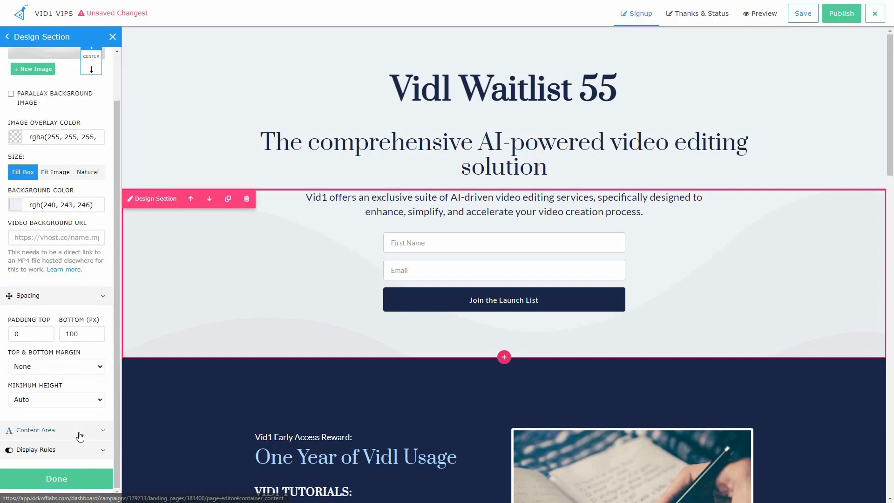
scroll(79, 448, down, 5)
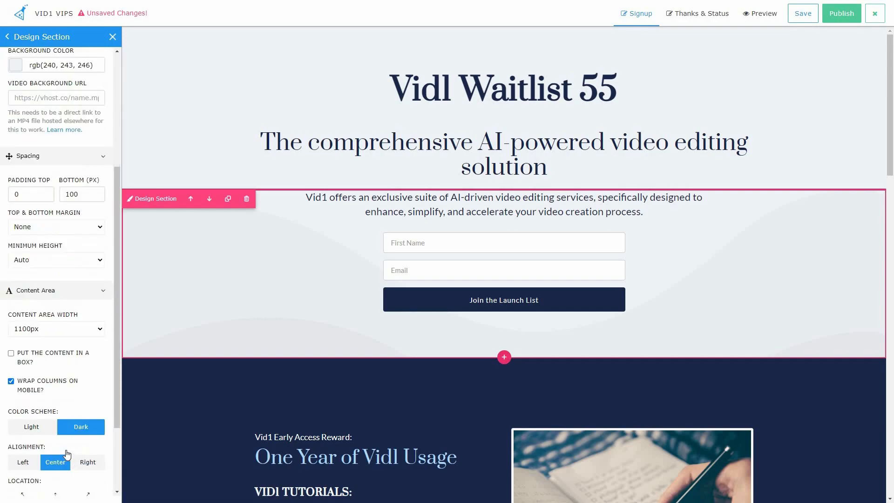
click(93, 448)
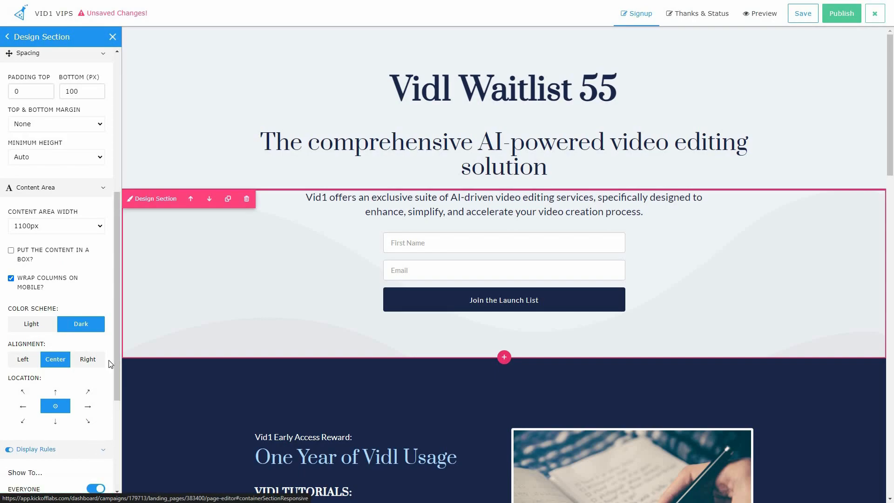
click(112, 38)
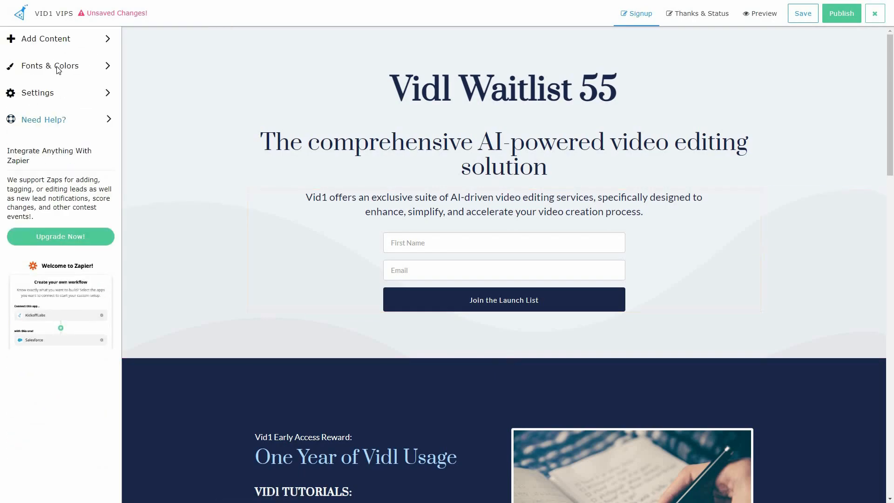
Review the signup page's font, color and background options and its custom CSS and favicon settings
click(57, 66)
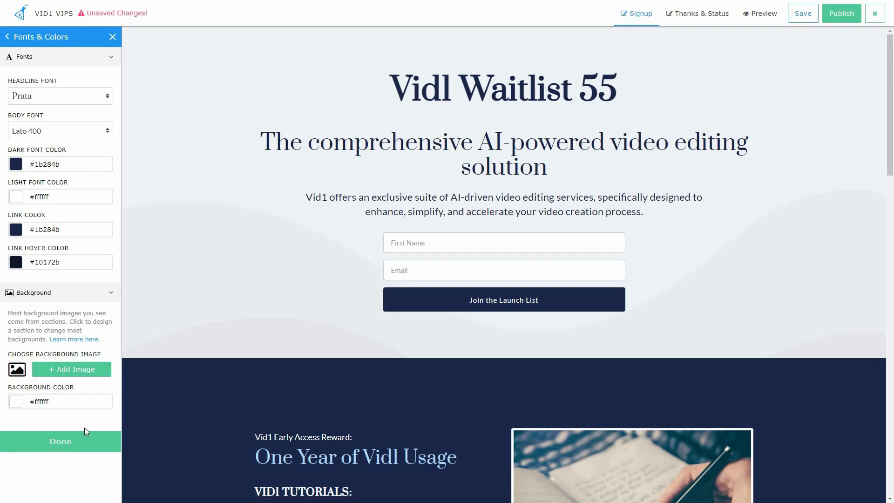
click(78, 443)
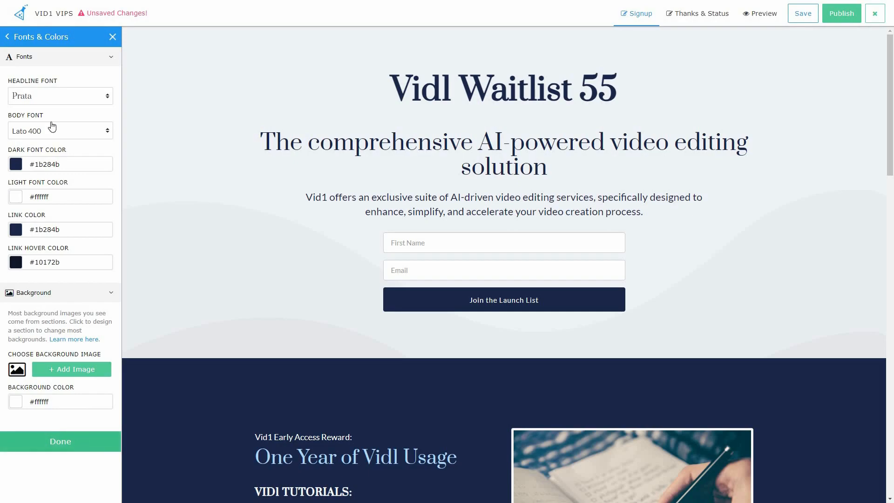
click(38, 95)
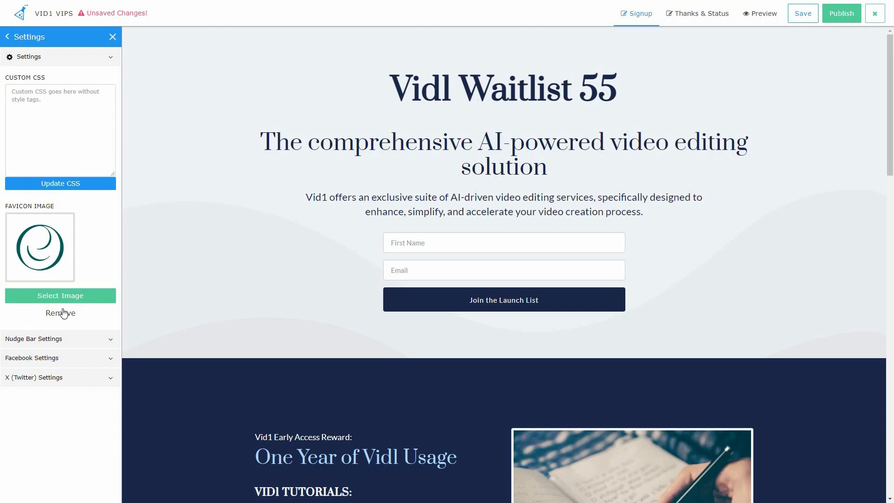
click(112, 37)
scroll(807, 308, down, 5)
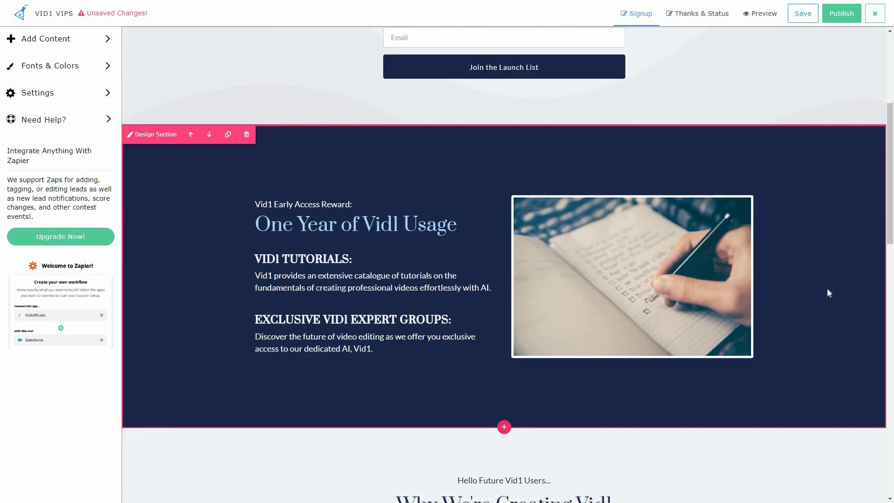
scroll(828, 292, down, 1)
scroll(826, 300, down, 2)
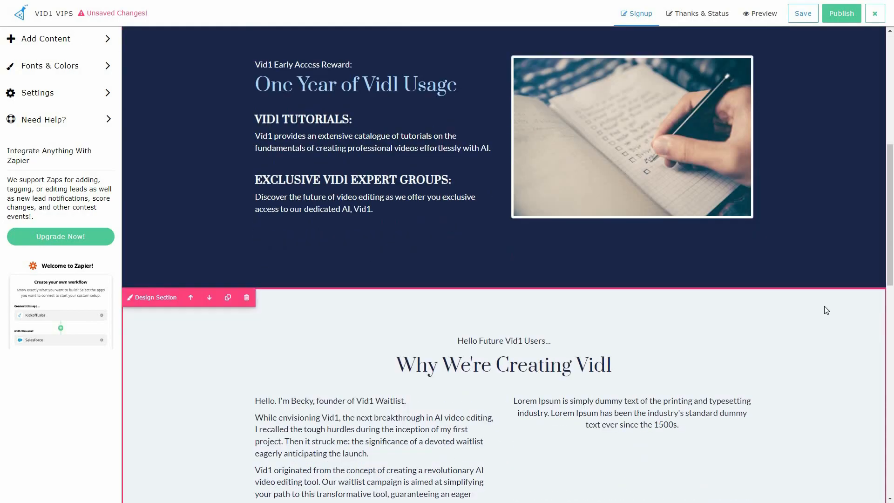
scroll(826, 302, down, 2)
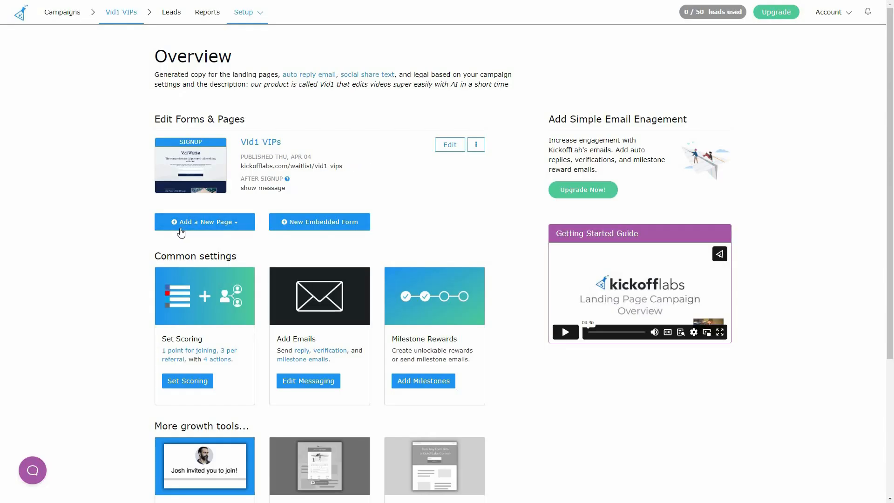
Check the new page types and browse the prelaunch waitlist and full embed form templates, returning to the campaign overview
click(206, 228)
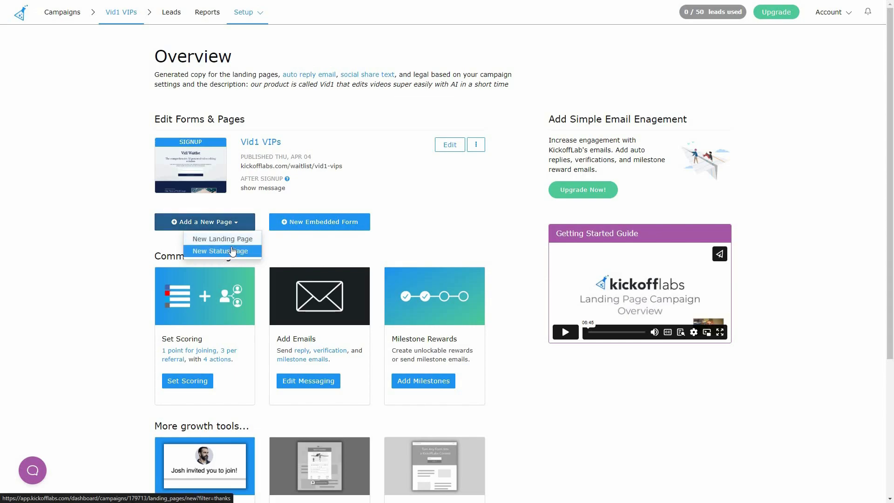
click(302, 222)
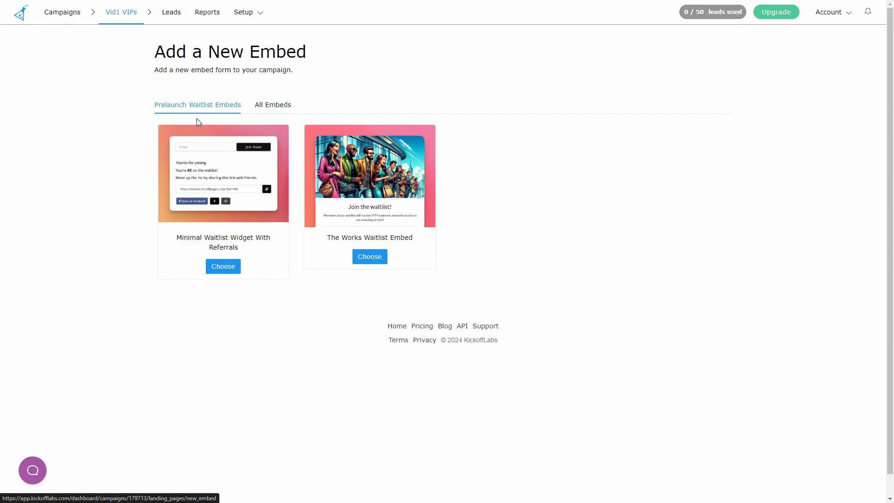
click(270, 107)
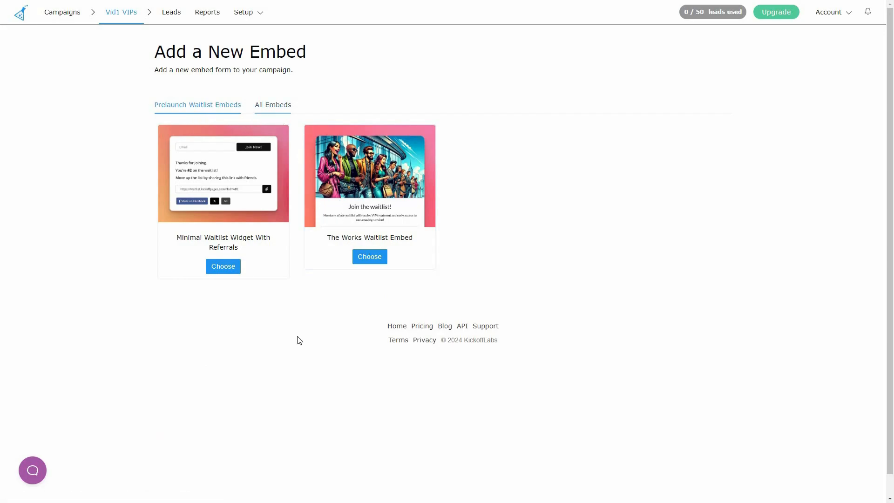
scroll(479, 410, down, 2)
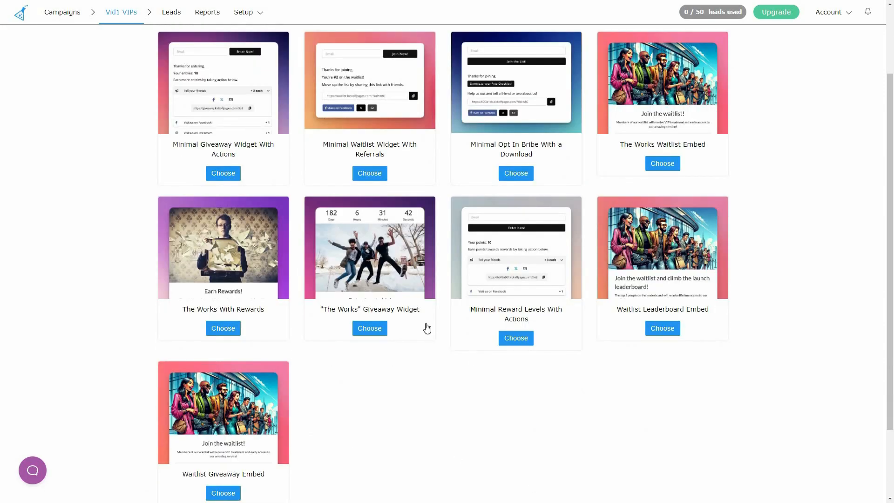
scroll(122, 14, up, 2)
click(118, 16)
Review the contest scoring actions, new action types, lead tags and signup and referral settings, returning to the campaign overview
scroll(193, 263, down, 2)
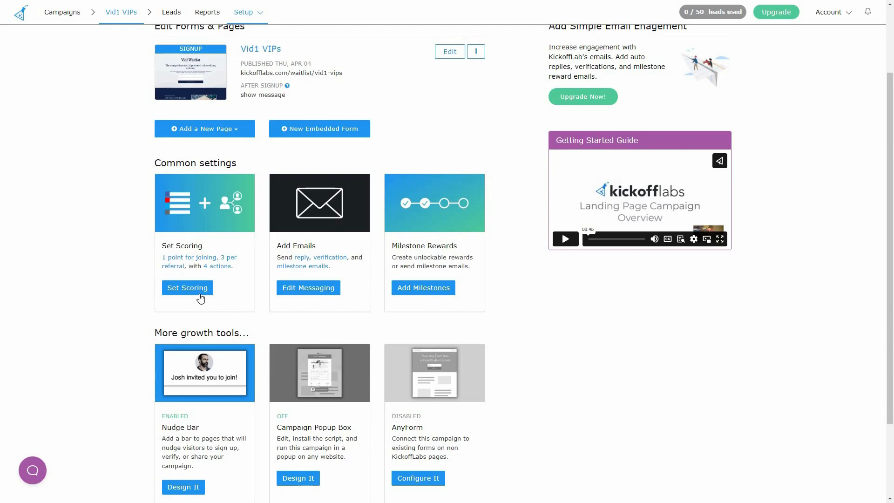
click(200, 298)
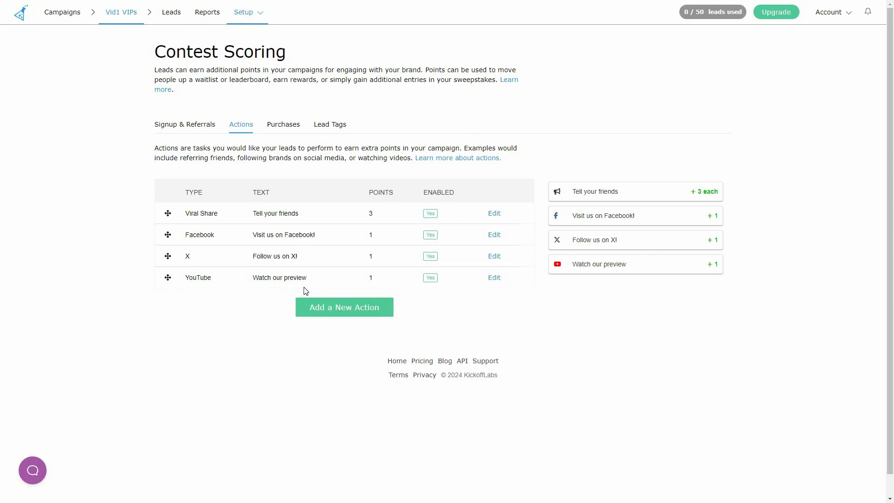
click(334, 311)
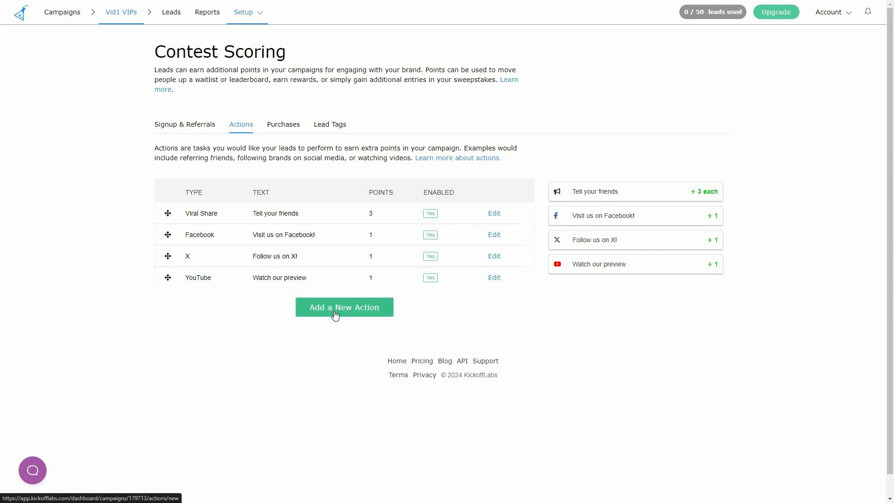
click(288, 131)
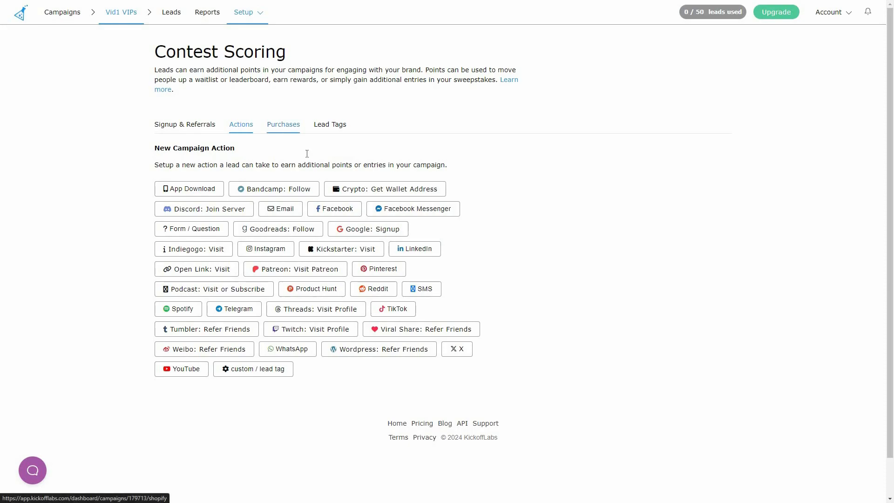
click(322, 131)
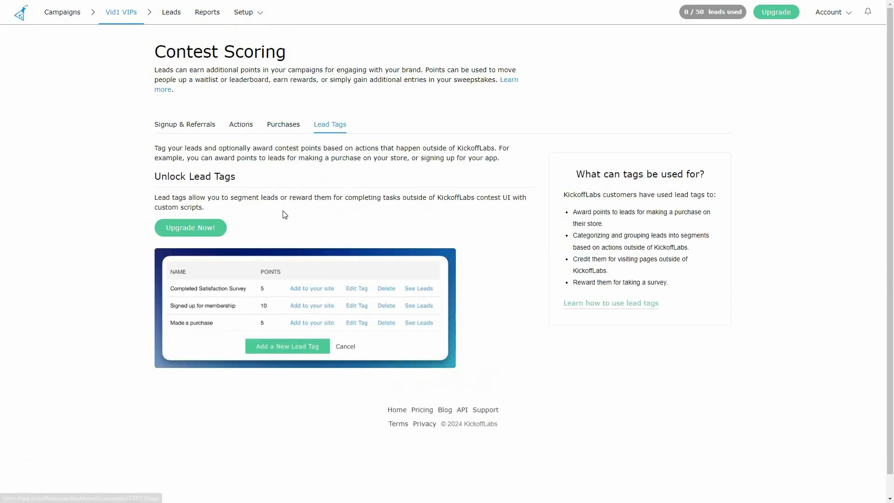
click(173, 128)
click(124, 13)
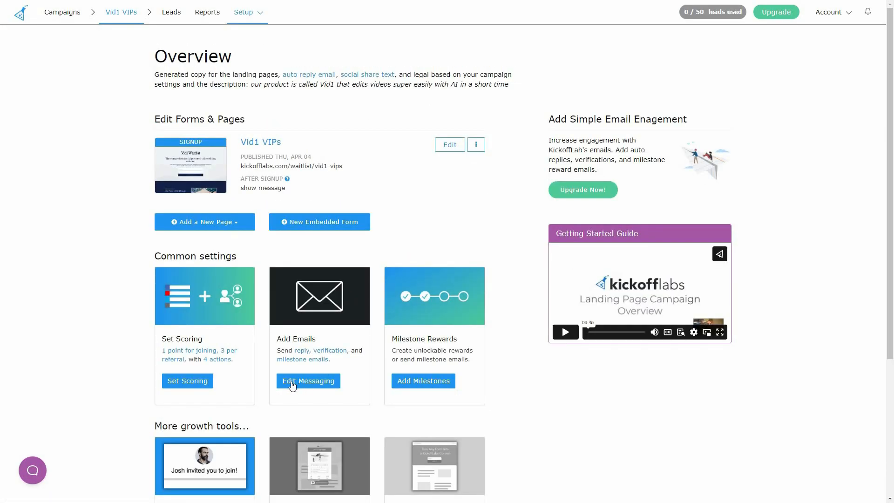
Review the campaign's messaging options and the custom email provider requirement for broadcasts, returning to the campaign overview
click(309, 381)
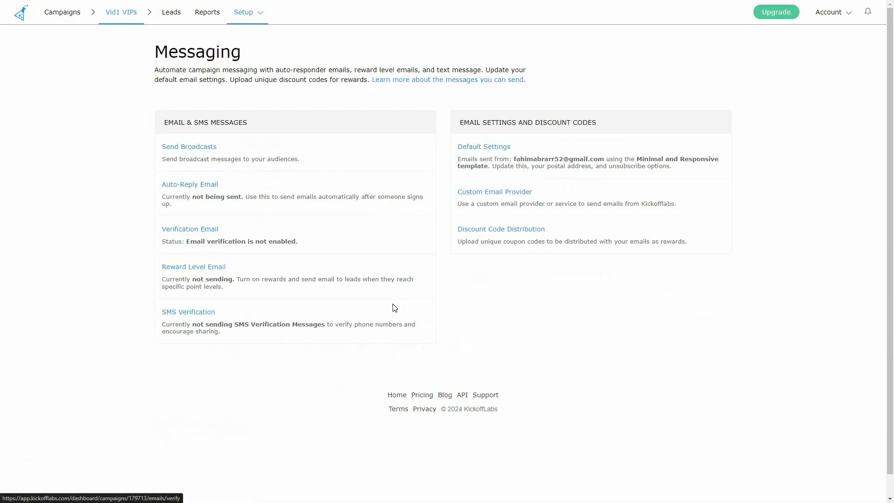
click(201, 150)
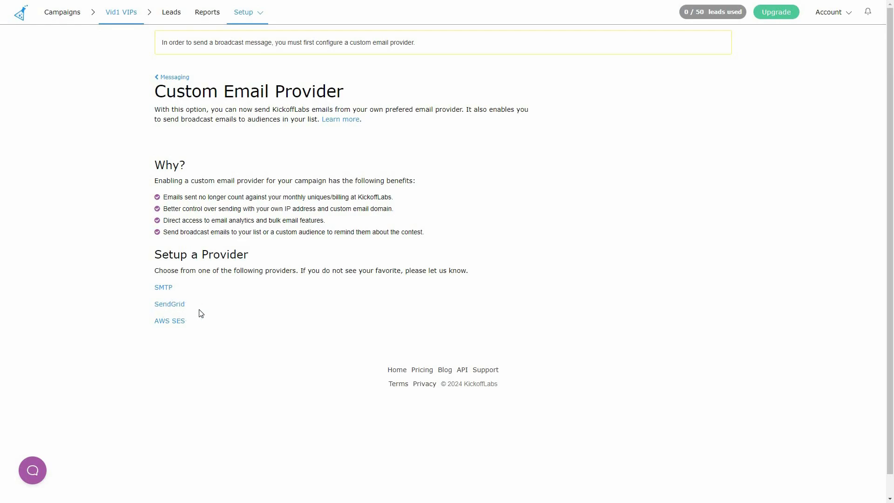
click(125, 16)
Check the new reward level form without creating a level, and review the growth tools on the campaign overview
click(419, 381)
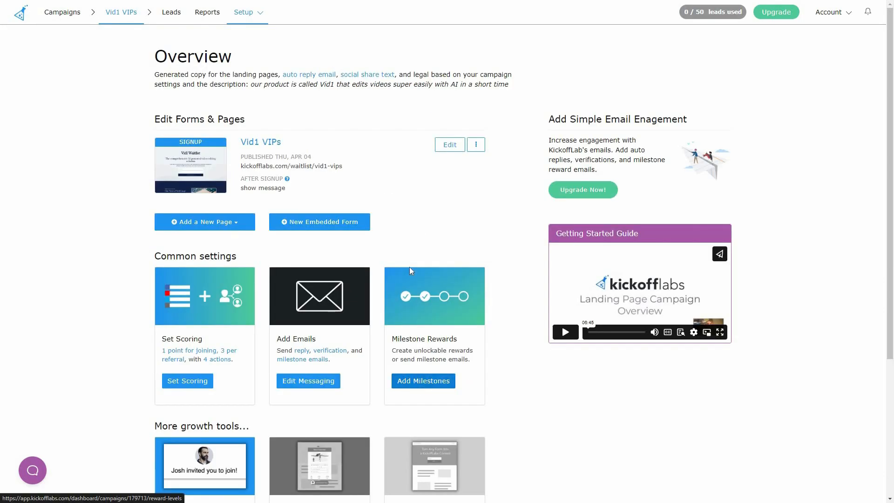
click(363, 172)
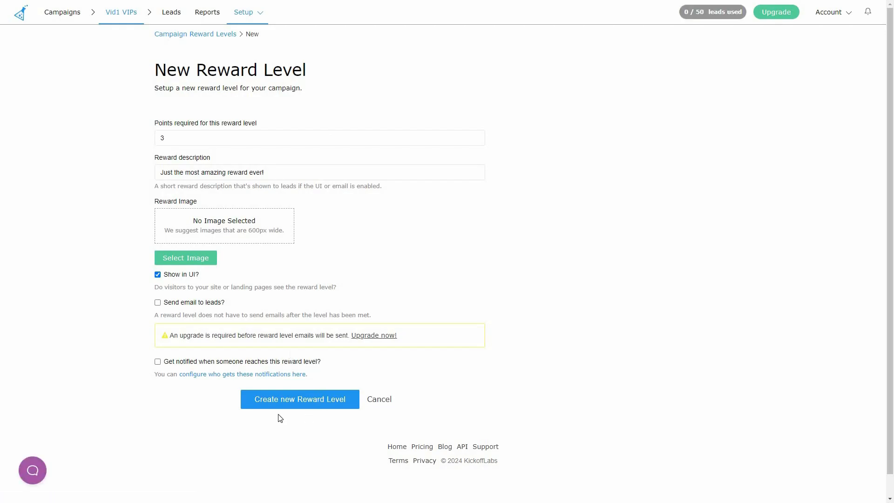
click(386, 403)
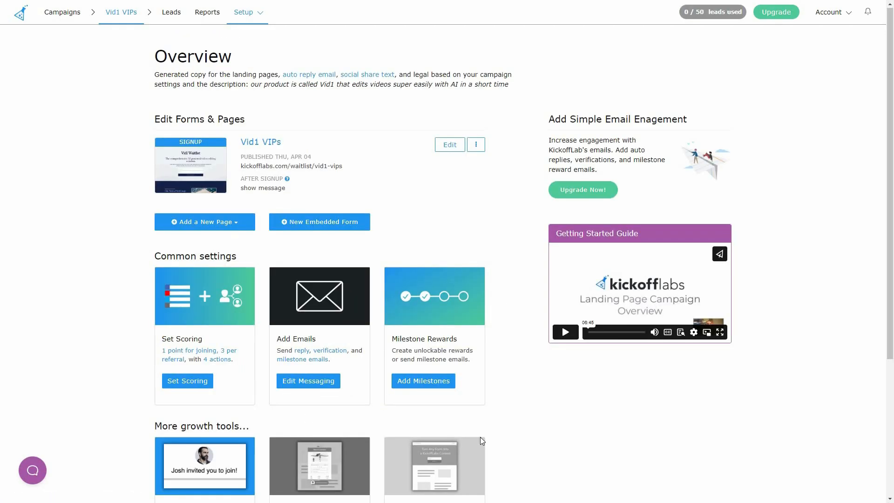
scroll(514, 350, down, 3)
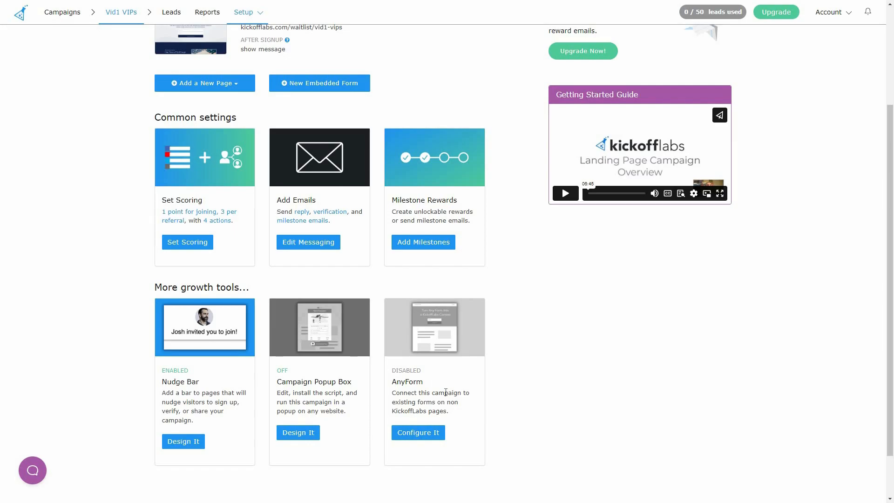
scroll(531, 381, up, 3)
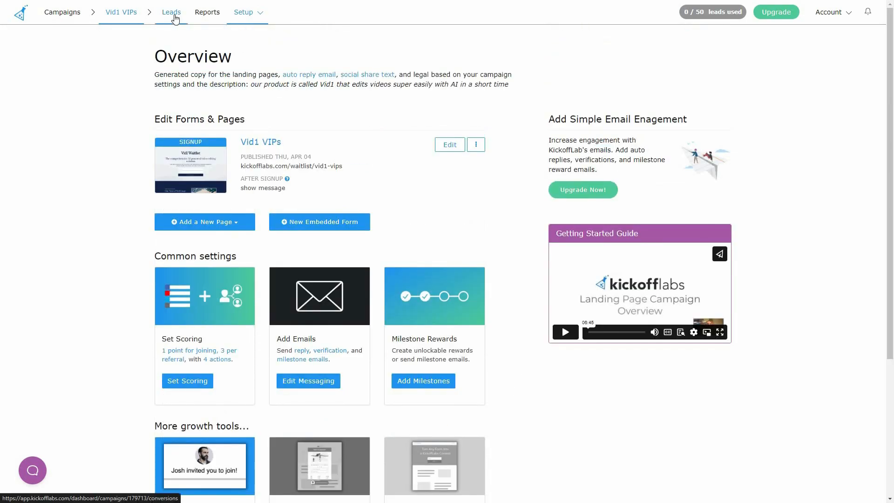
Open the signed-up lead's card and examine its profile, timeline, actions and editable contact details
click(175, 19)
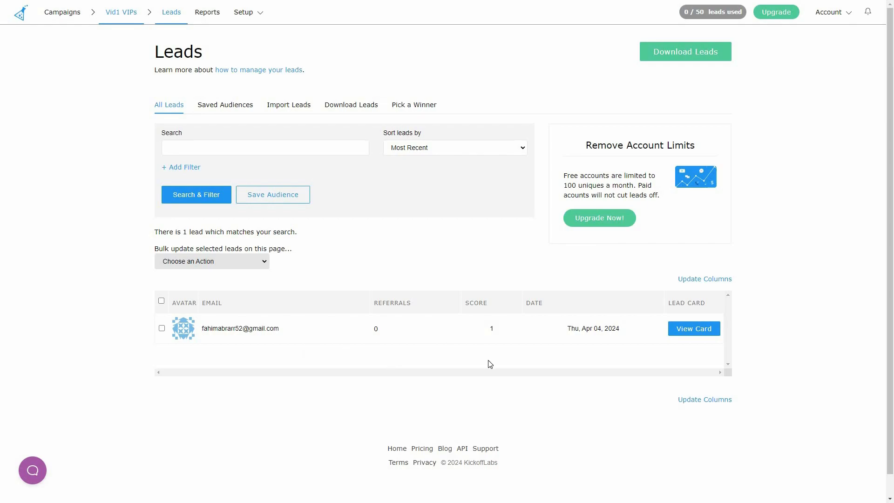
click(692, 331)
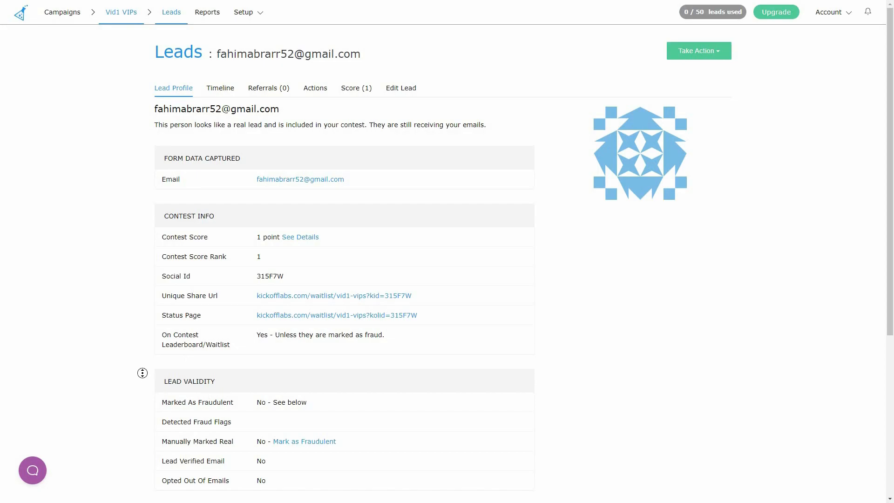
scroll(113, 358, down, 2)
scroll(182, 290, down, 4)
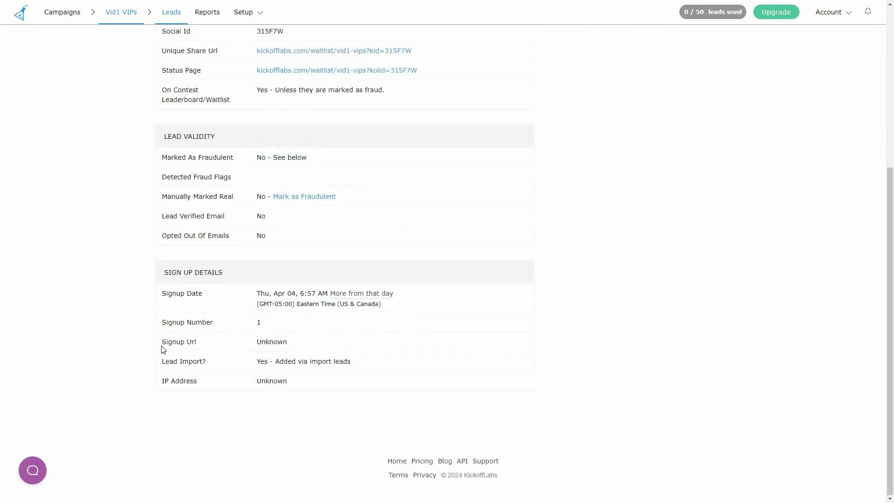
scroll(128, 62, up, 5)
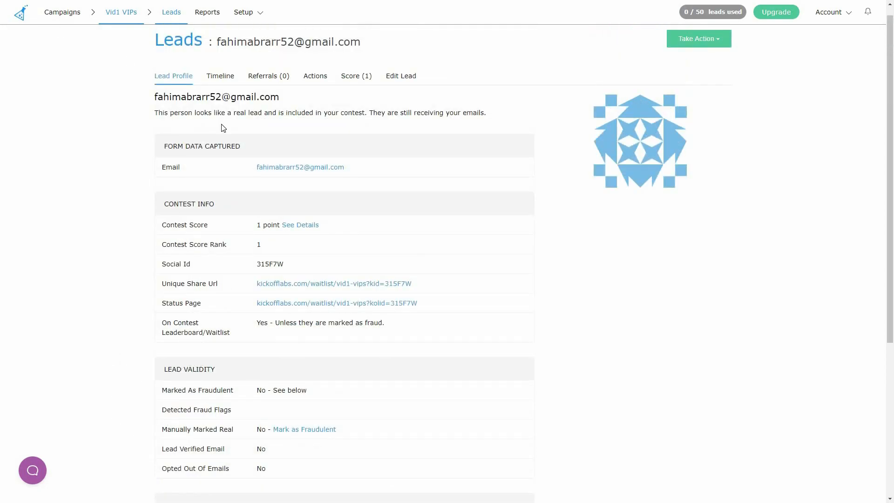
click(221, 82)
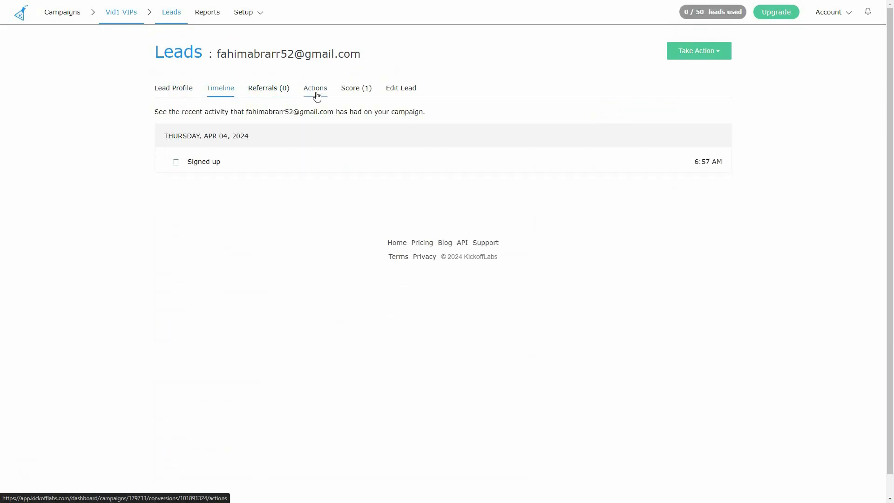
click(316, 97)
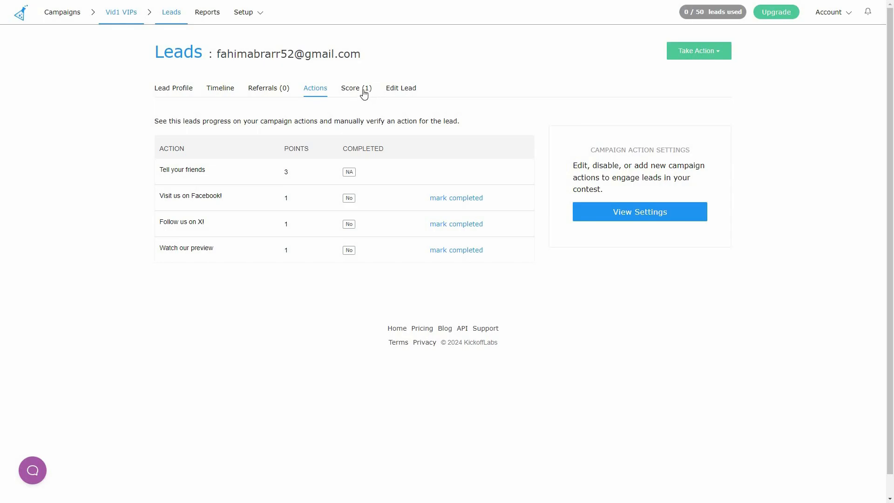
click(403, 90)
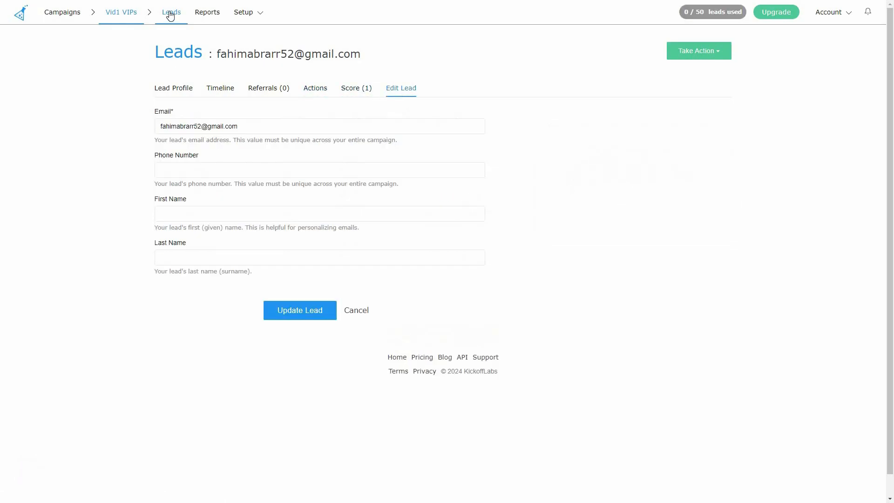
Return to the leads list and check its search, save audience and bulk update options without applying any bulk action
click(170, 13)
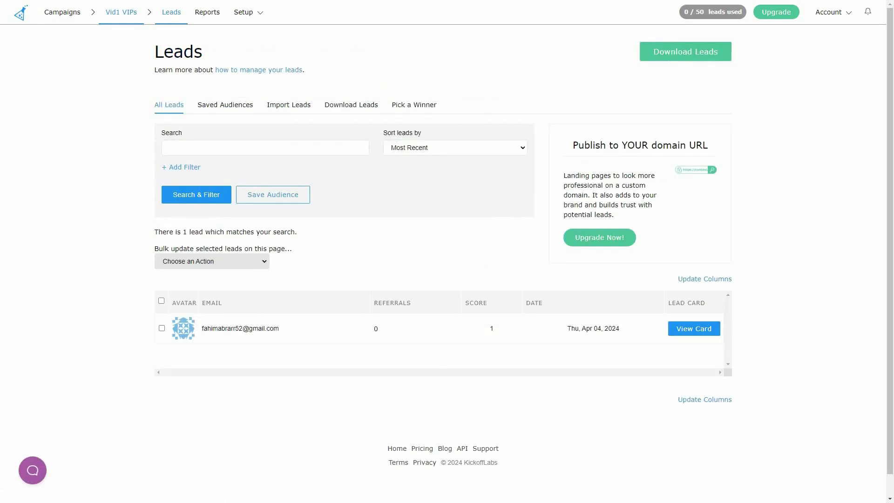
click(187, 203)
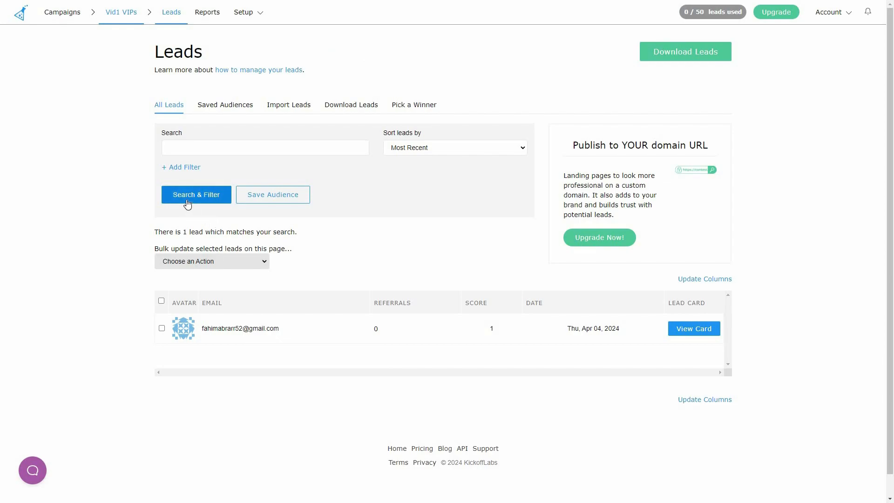
click(276, 204)
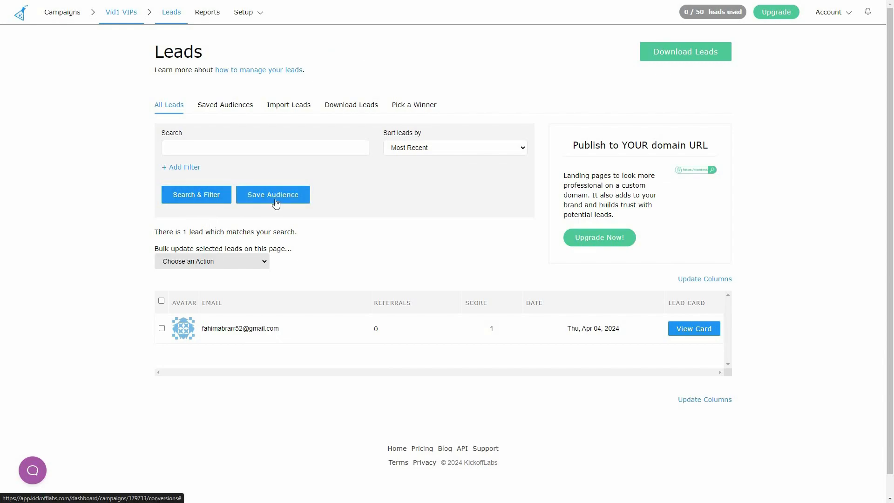
click(209, 262)
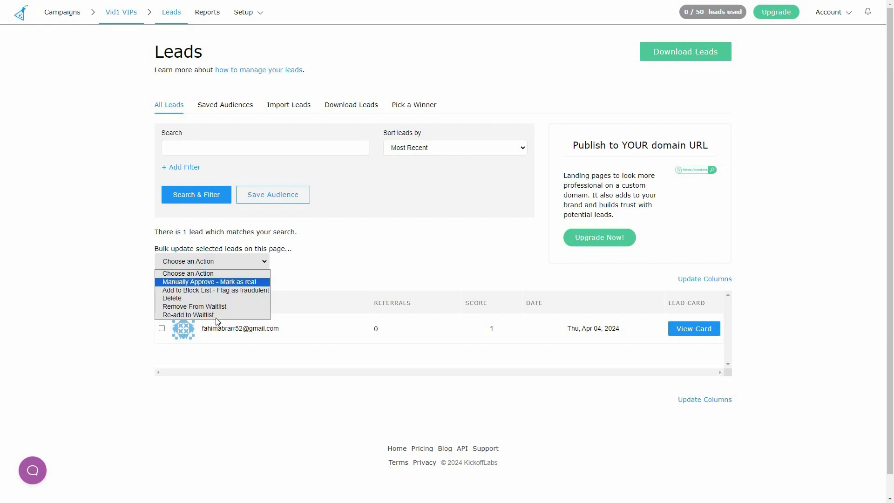
click(353, 276)
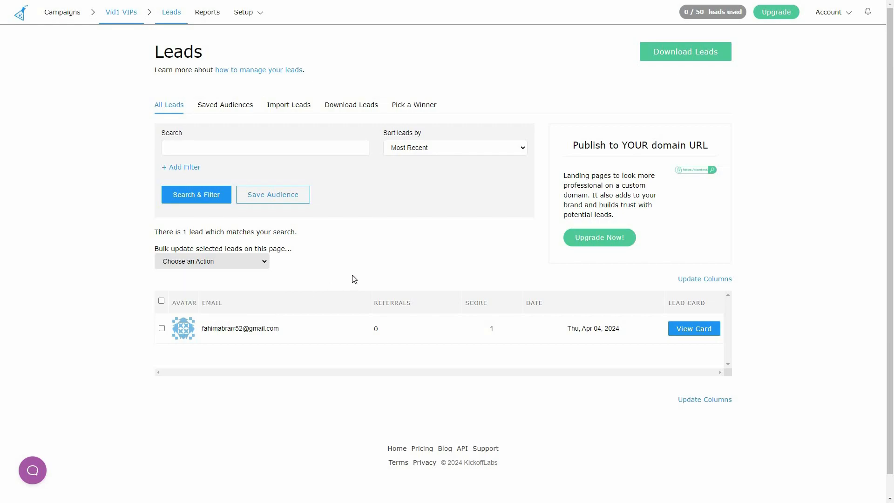
Review the saved audiences, lead import and lead download options, and try picking one winner weighted by contest score points
click(215, 111)
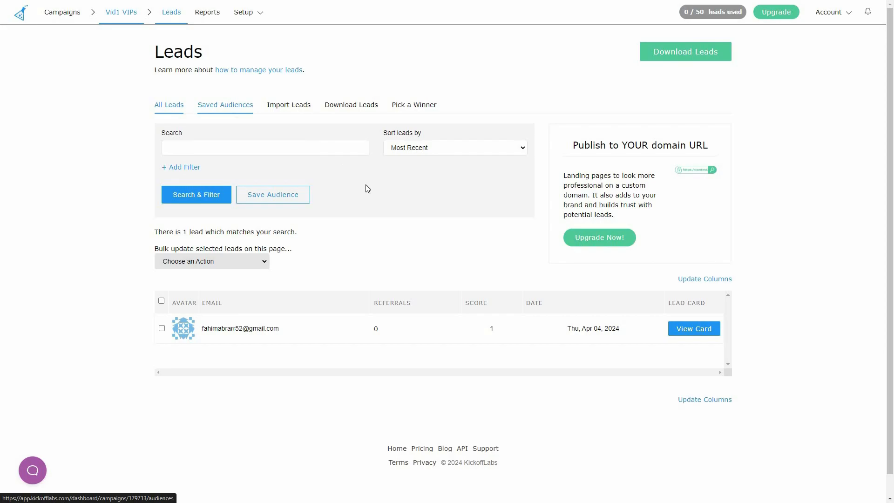
click(289, 107)
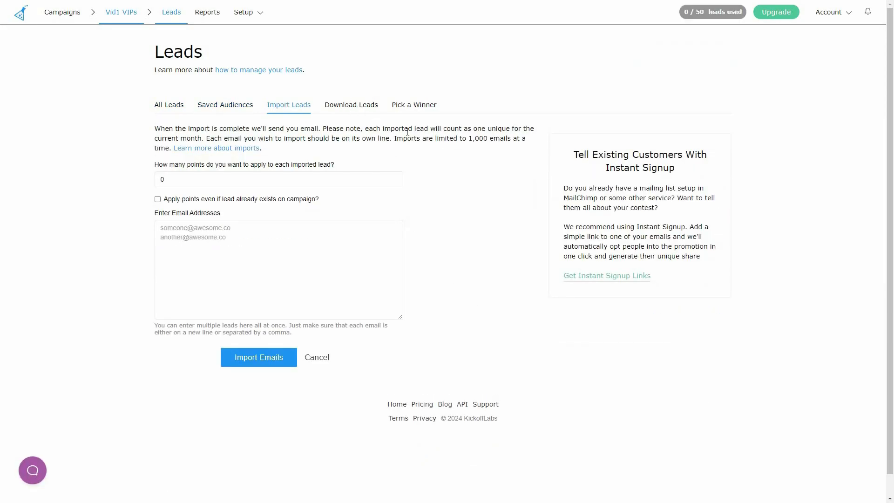
click(356, 108)
click(405, 108)
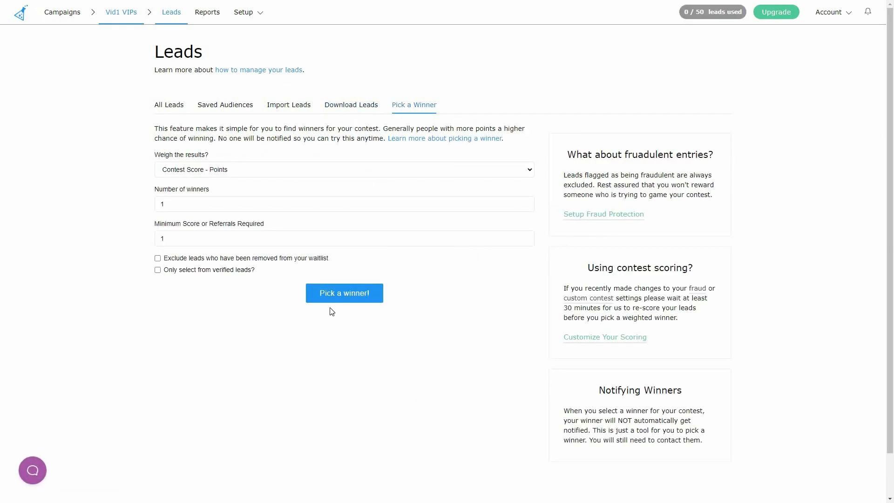
click(355, 299)
Review the campaign results report and open the contest scoring settings for signups and referrals
click(208, 13)
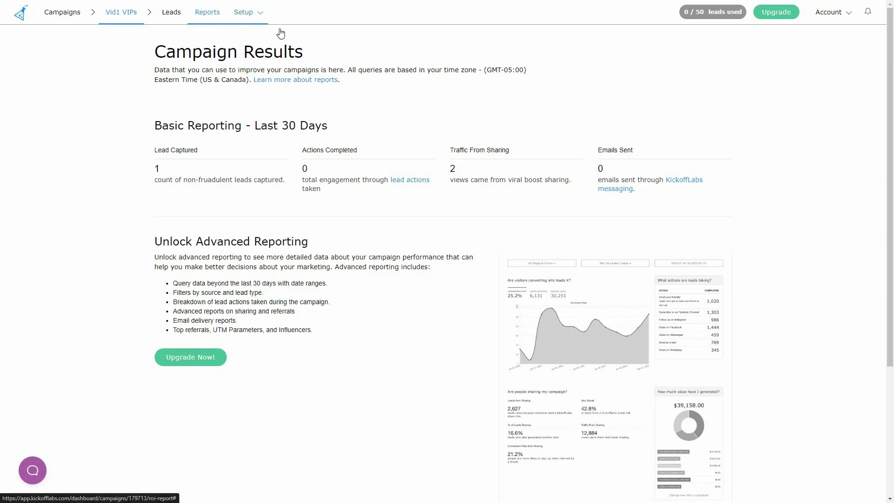
click(246, 13)
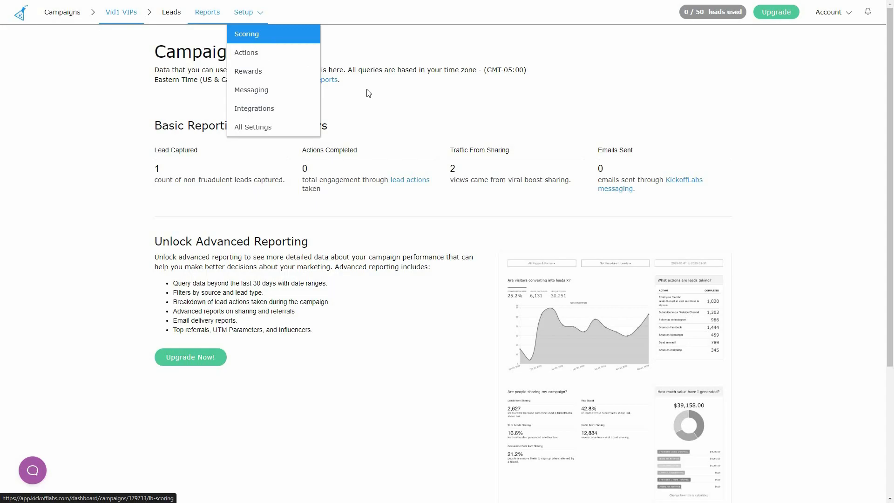
key(Return)
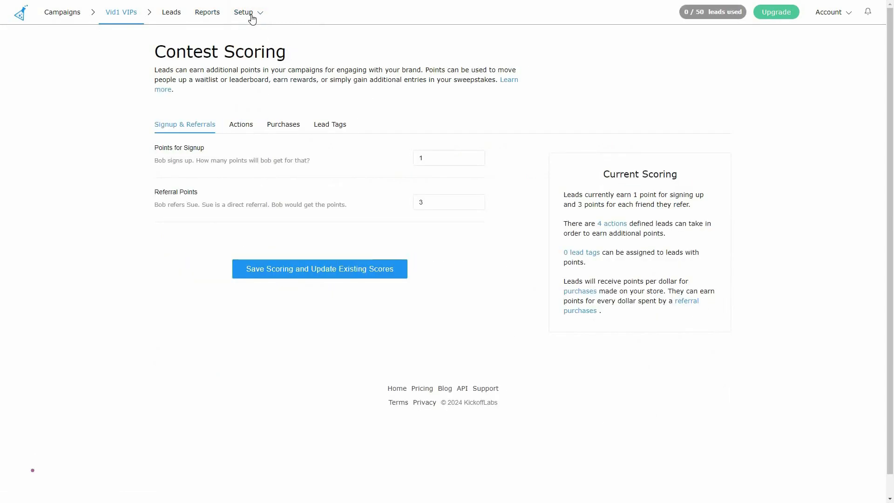
Look through the campaign's reward levels, messaging settings and third-party integrations for pushing leads
mouse_move(252, 19)
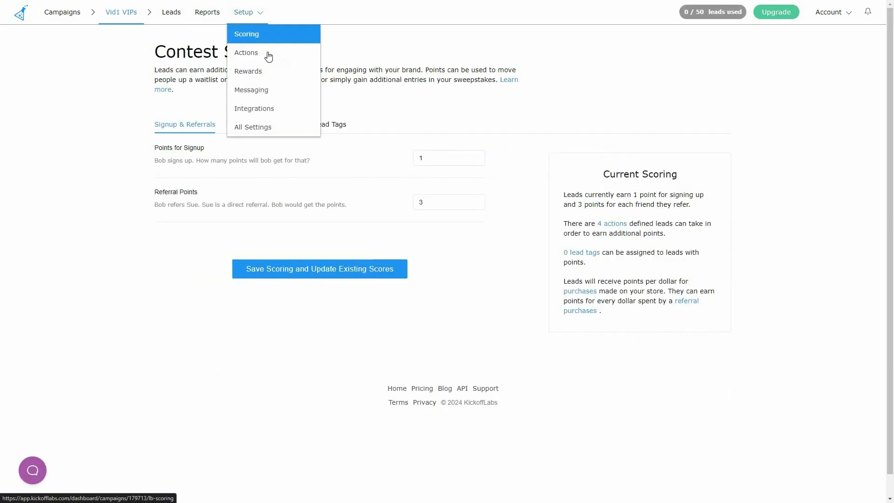
click(296, 55)
click(248, 71)
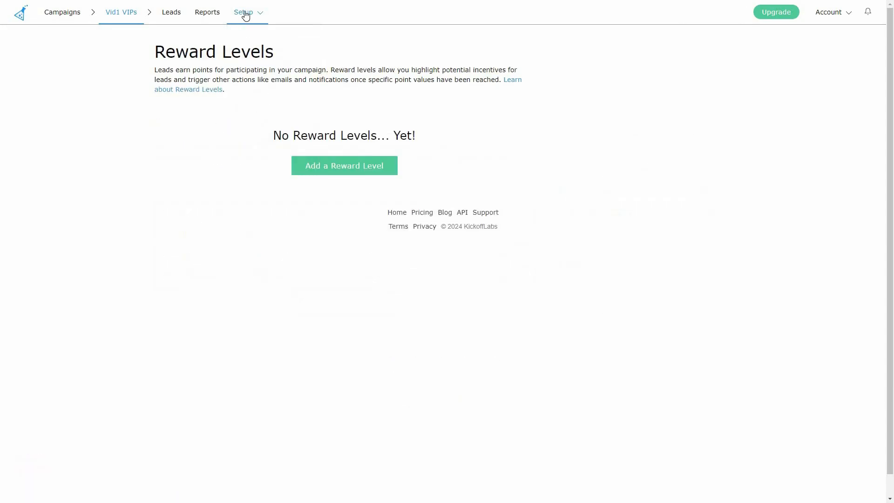
mouse_move(245, 16)
click(273, 90)
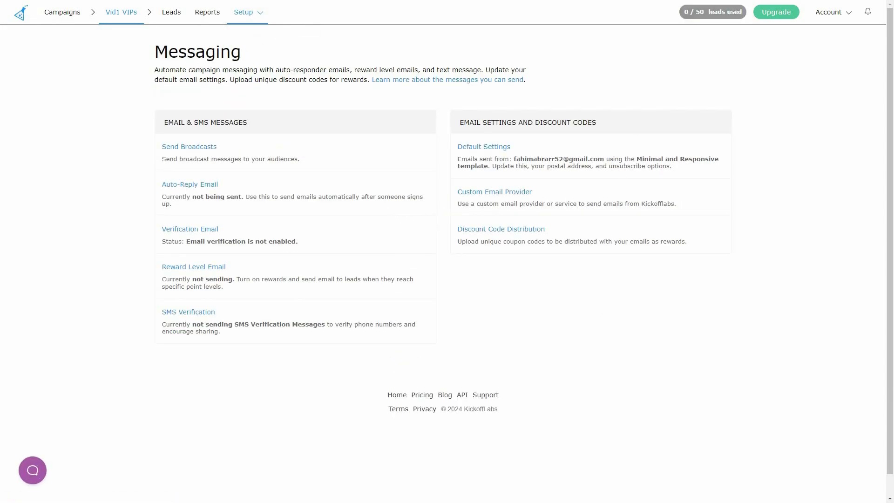
click(278, 110)
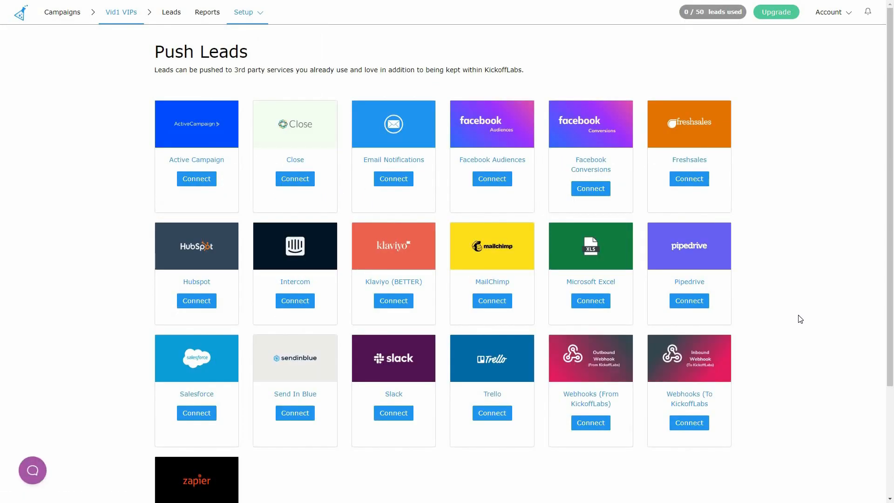
scroll(800, 318, down, 2)
Examine the full campaign settings list, covering landing page, fraud, integration, localization, countdown and other options
click(251, 14)
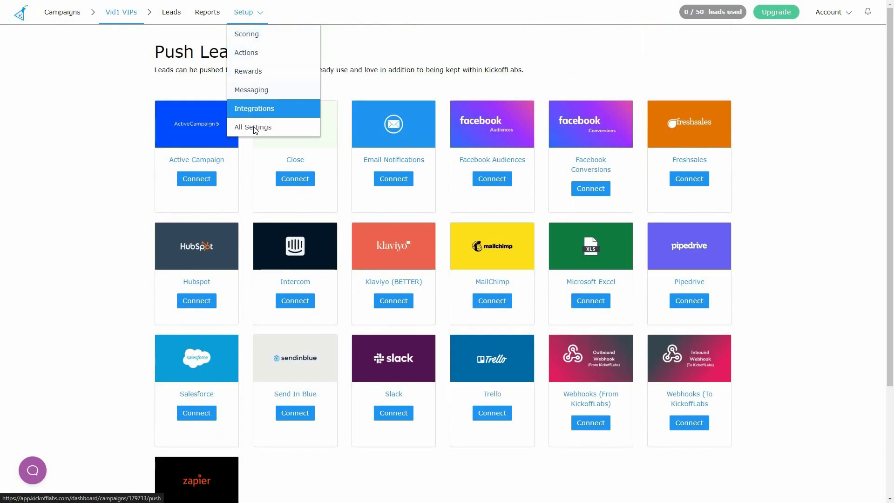
click(256, 129)
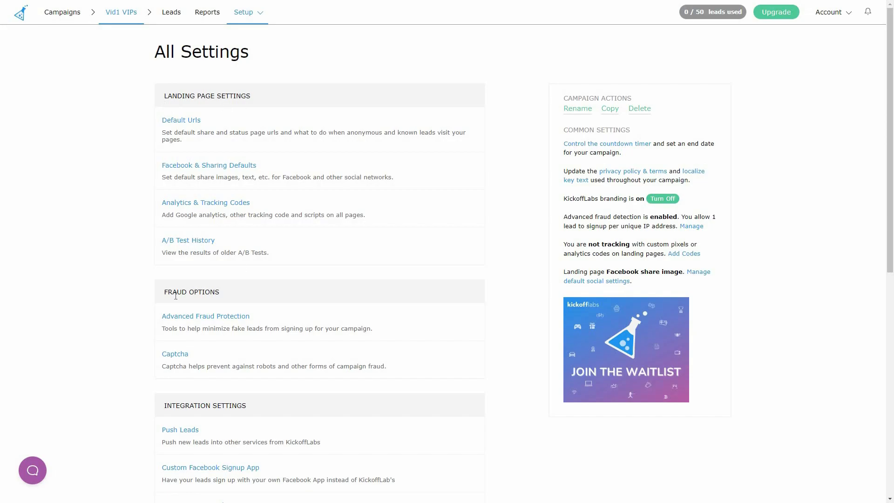
scroll(182, 238, down, 5)
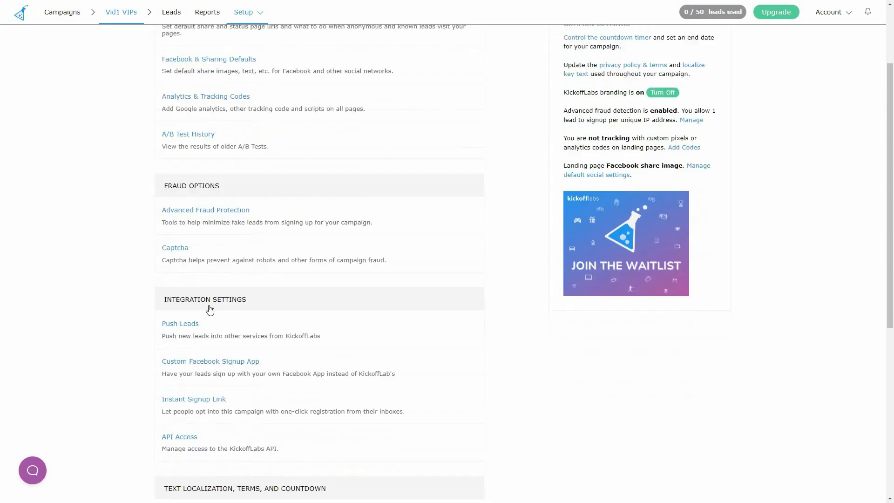
scroll(226, 282, down, 1)
scroll(293, 269, down, 1)
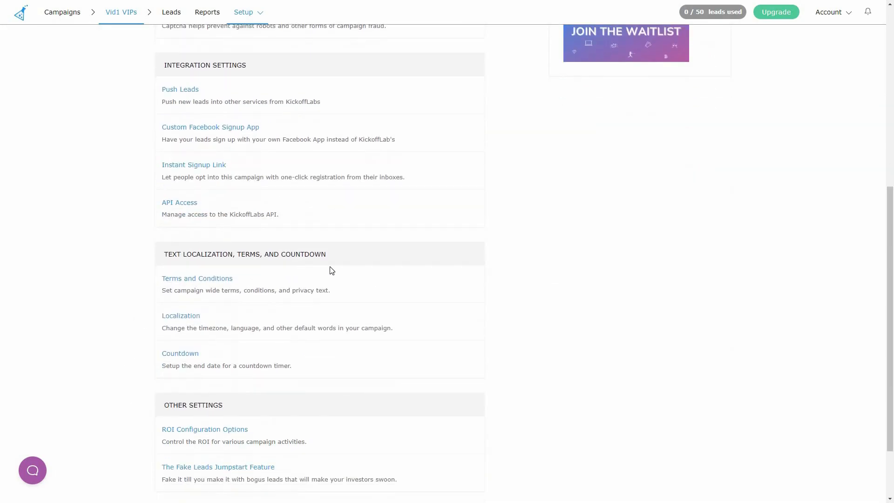
scroll(477, 279, down, 2)
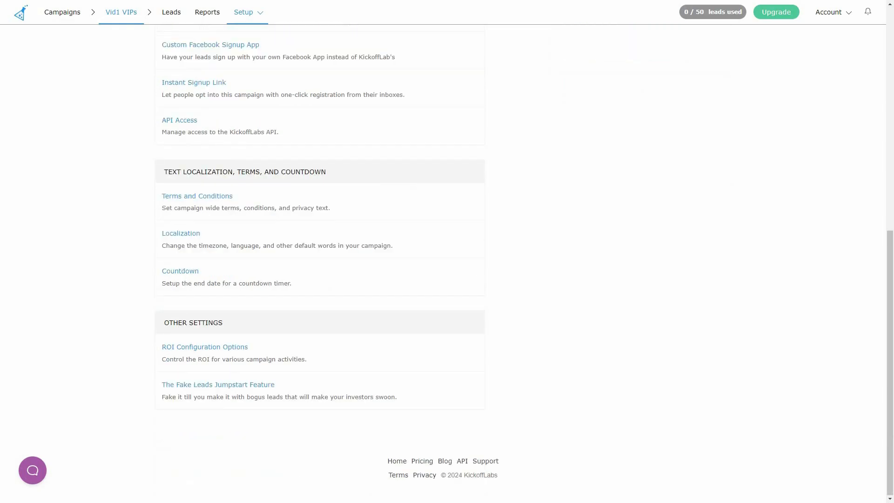
scroll(499, 213, up, 7)
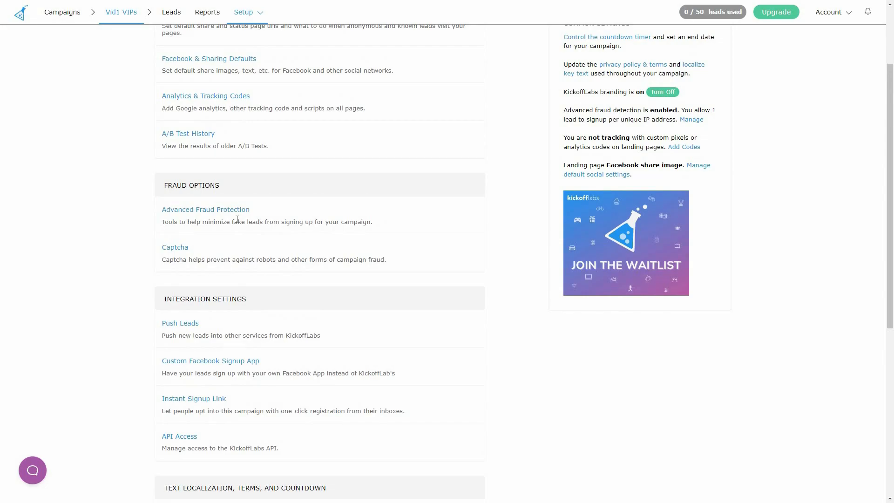
Open the advanced fraud protection settings and review the duplicate IP address allowances and other fraud checks
click(208, 210)
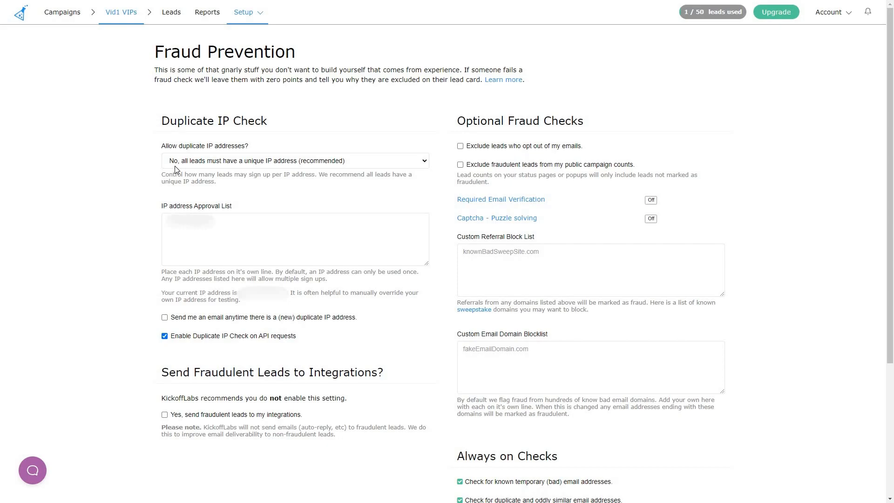
click(223, 163)
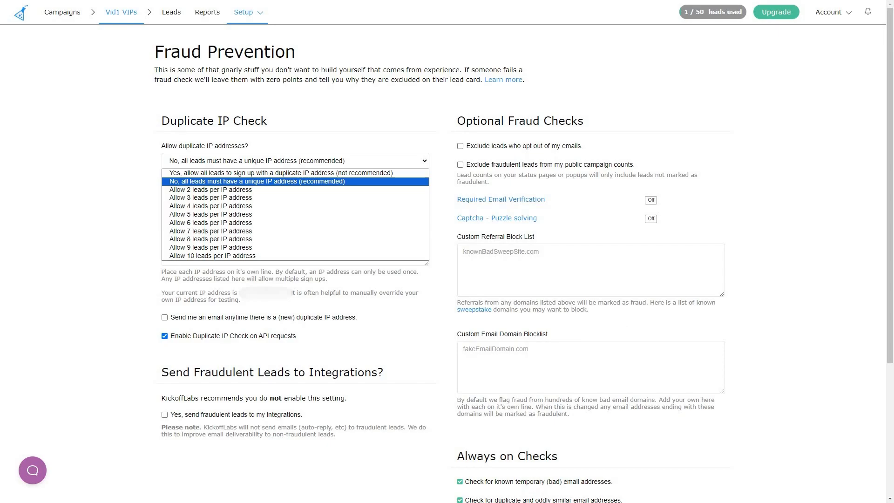
scroll(523, 312, down, 4)
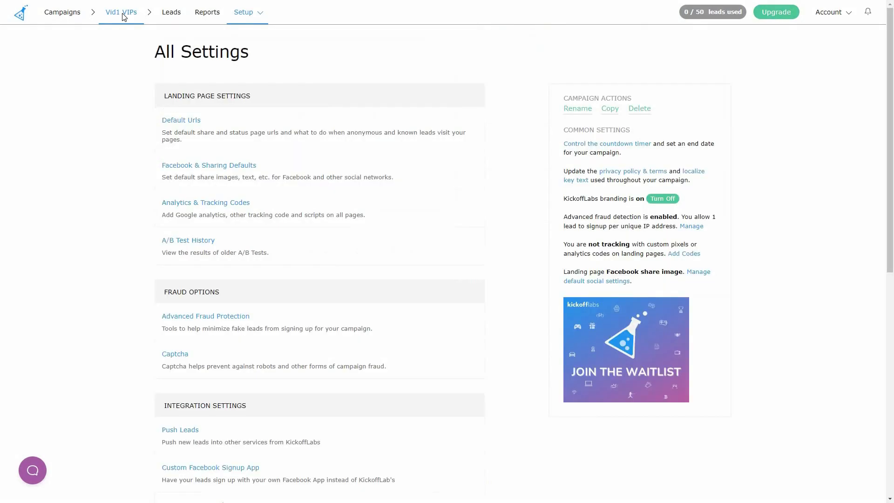
Open the Vid1 VIPs signup page's details from the campaign overview and review its basic settings, A/B test, head and footer code, and embed options
click(123, 15)
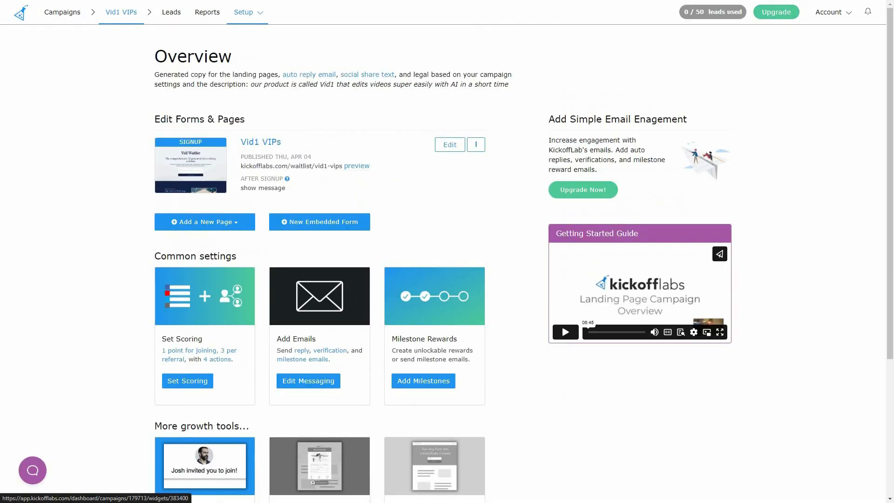
click(263, 143)
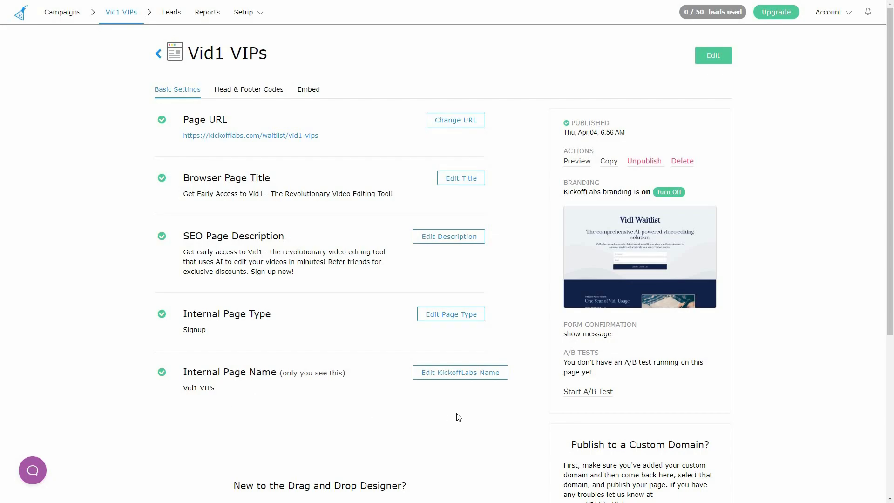
scroll(488, 390, down, 1)
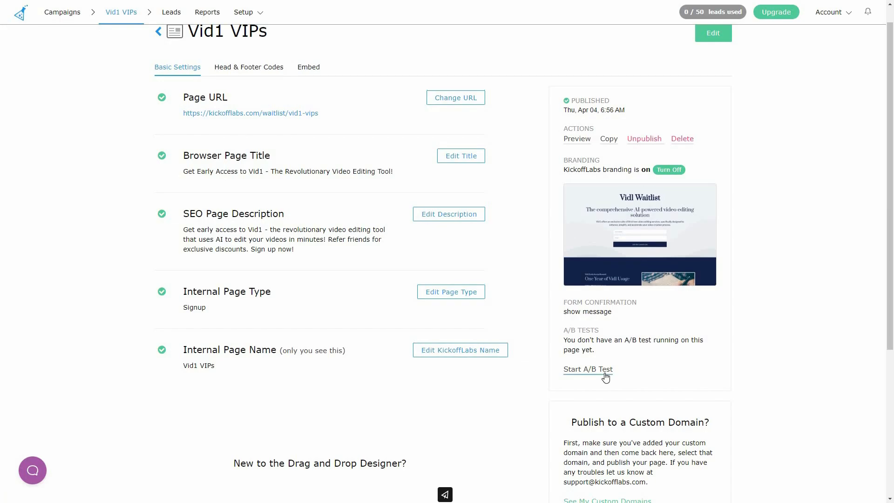
scroll(230, 94, up, 1)
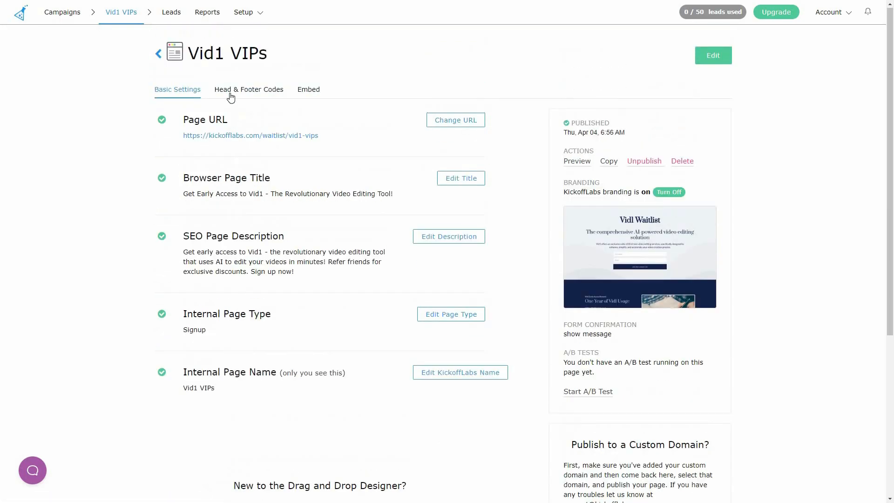
click(248, 93)
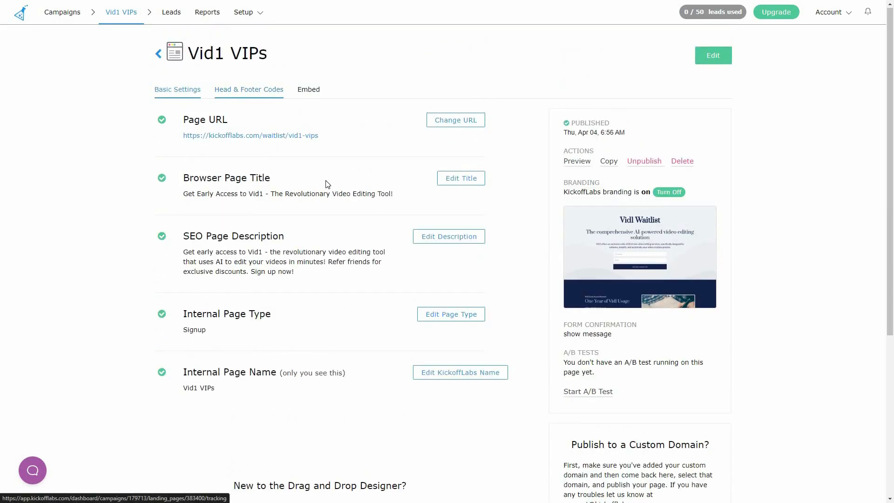
click(309, 89)
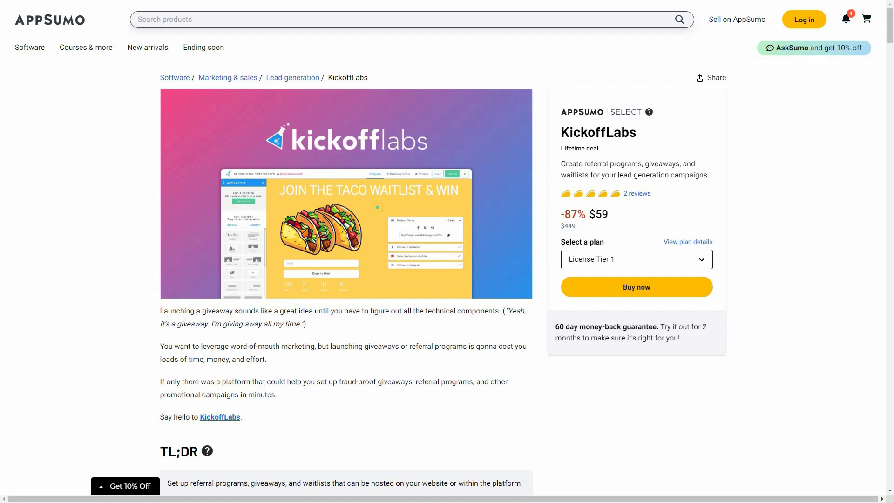
On the AppSumo KickoffLabs deal page, compare the license plans and features, switching the third plan's display to License Tier 4
scroll(644, 393, down, 4)
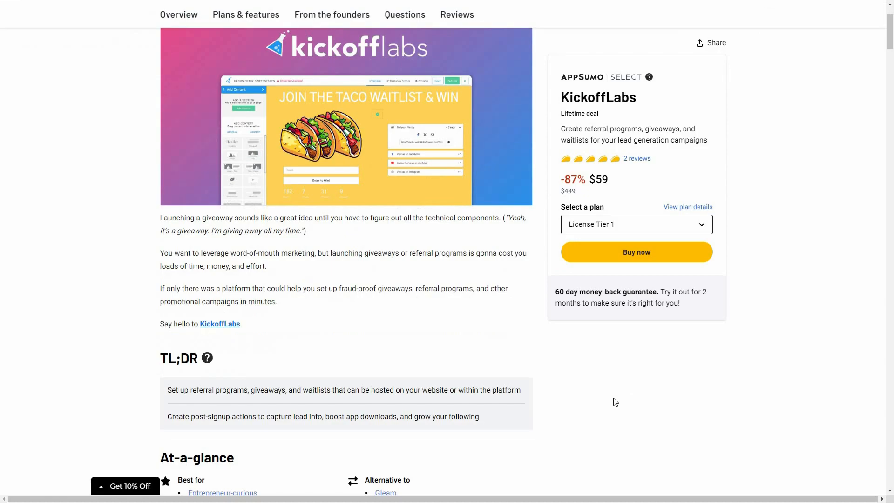
click(249, 21)
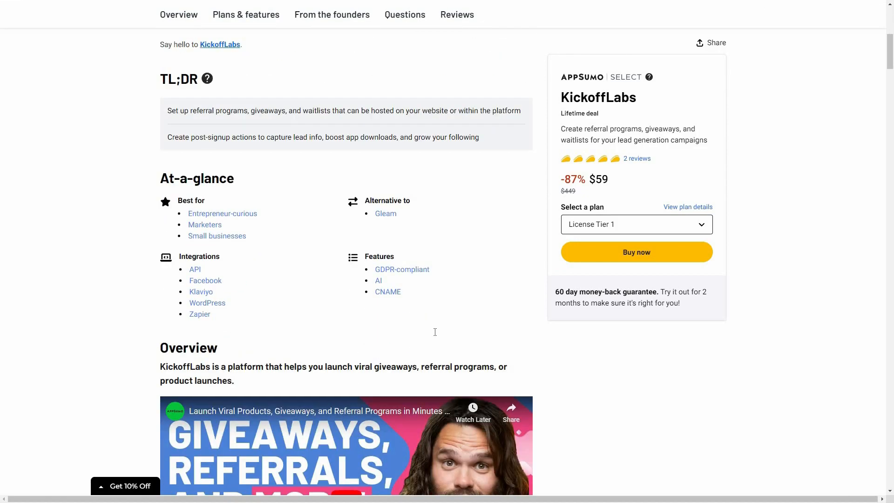
scroll(433, 340, down, 1)
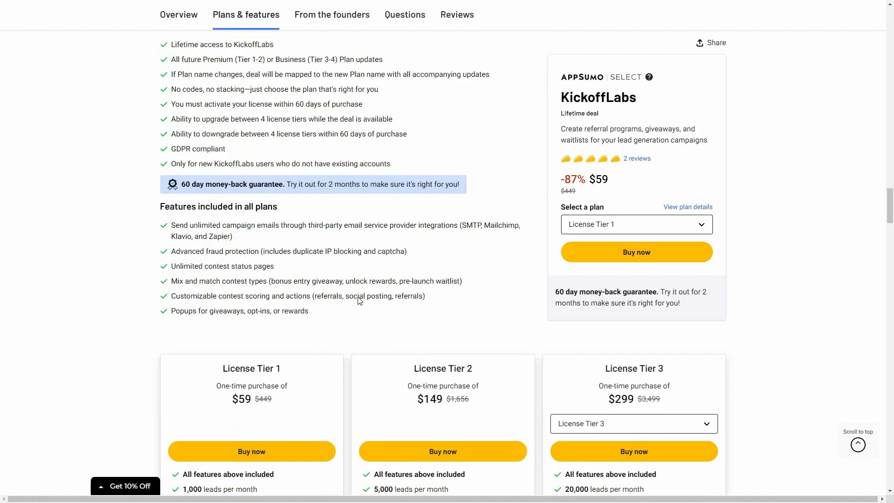
scroll(224, 201, down, 1)
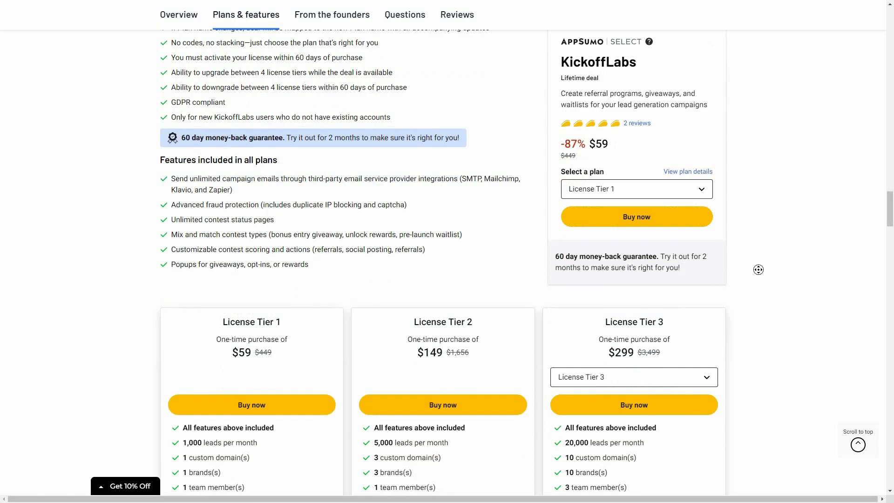
scroll(764, 301, down, 4)
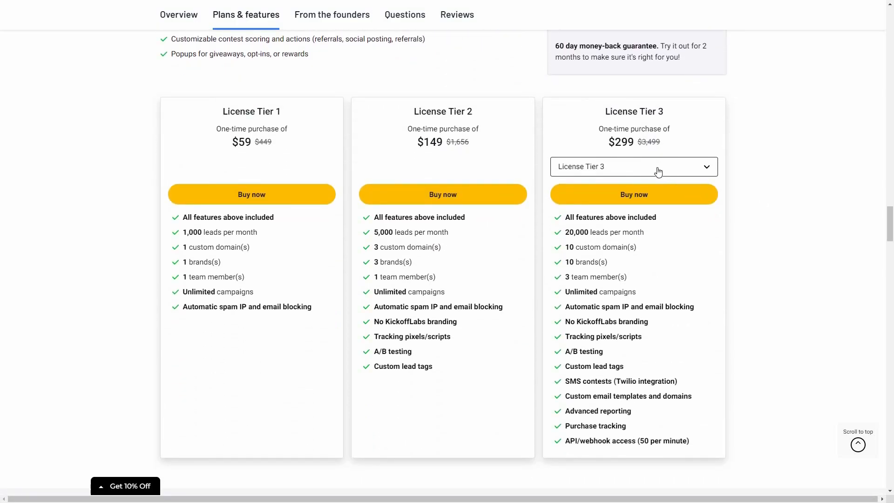
click(674, 170)
key(Return)
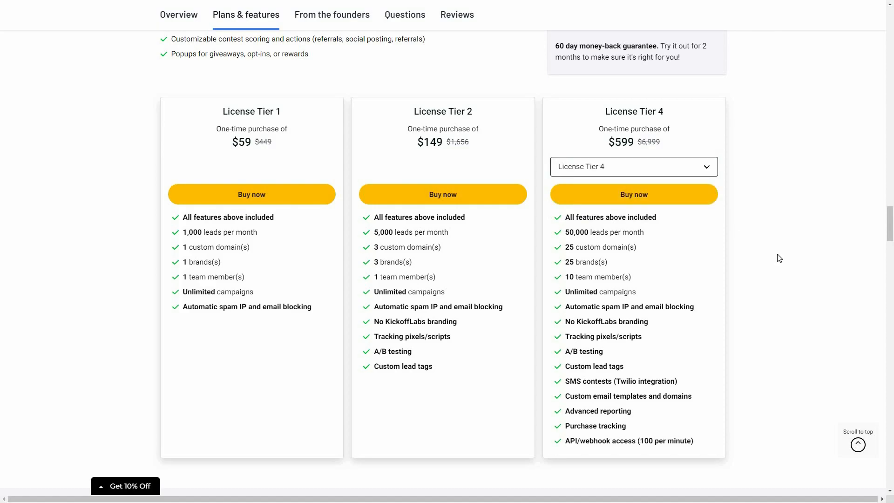